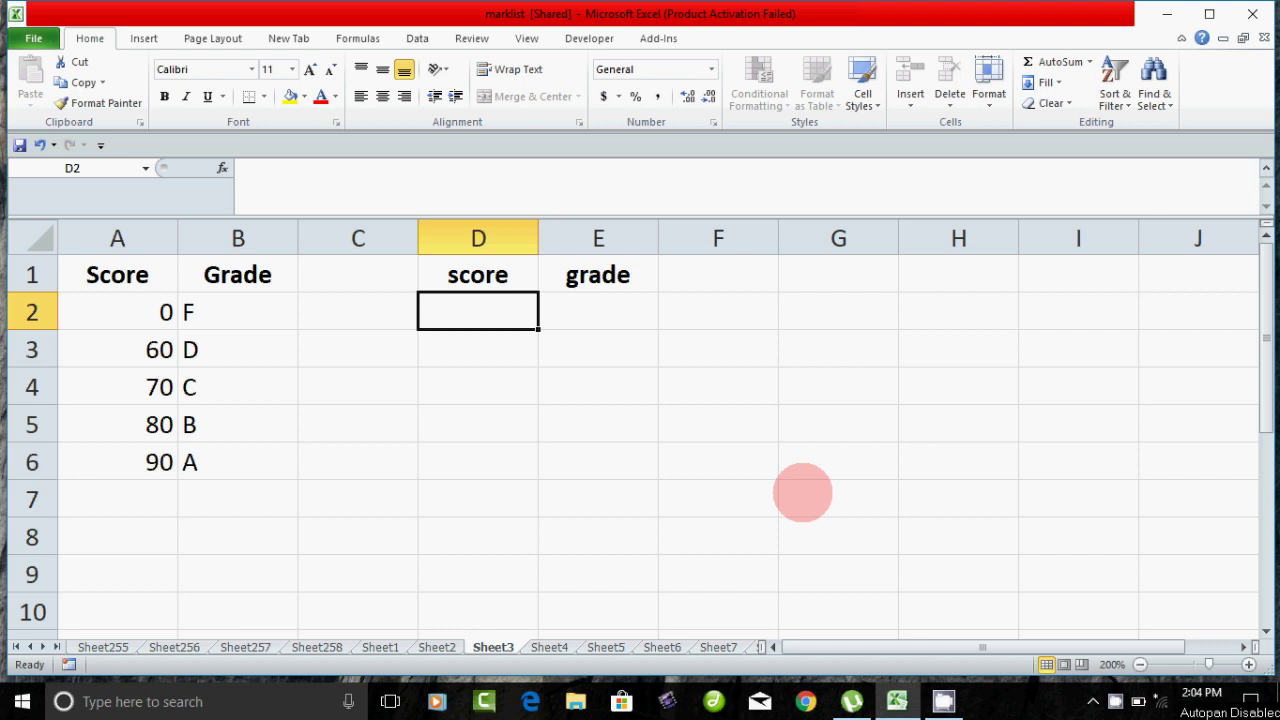
# Step: Highlight the Score and Grade columns of the grade table, noting scores 0 and 90
pyautogui.moveTo(148, 283); pyautogui.dragTo(151, 446)
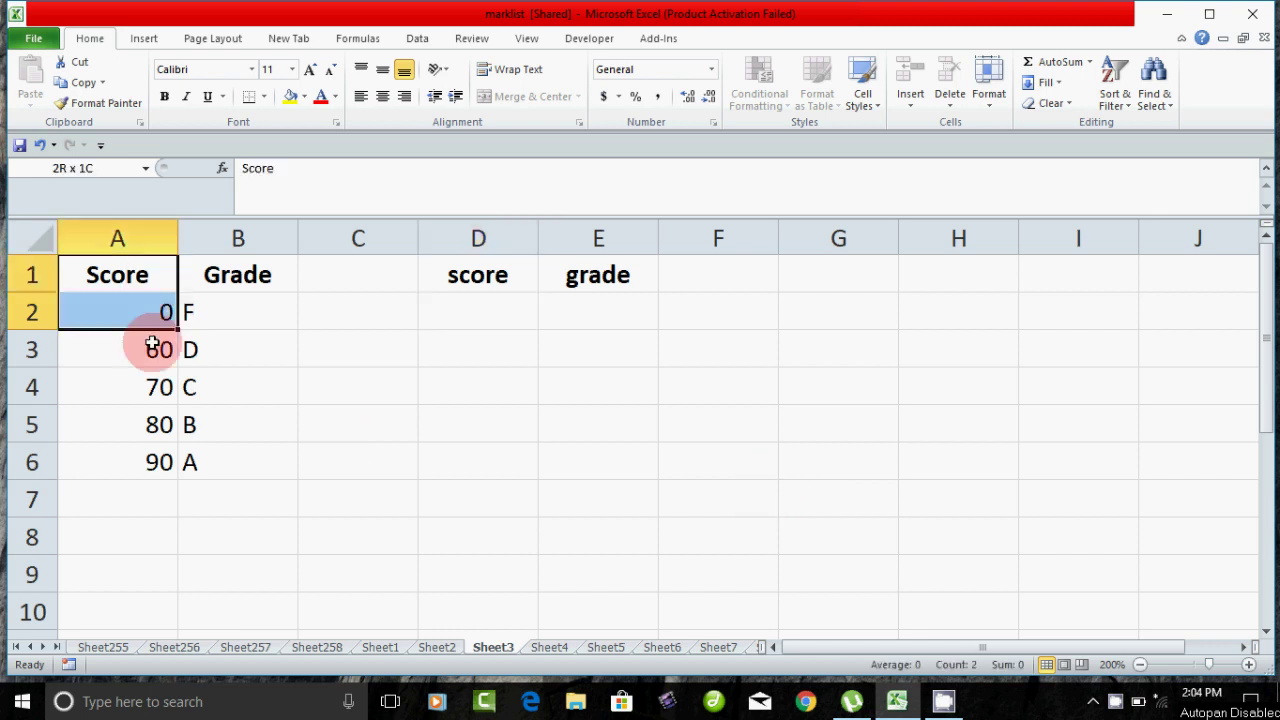
pyautogui.moveTo(254, 289); pyautogui.dragTo(249, 449)
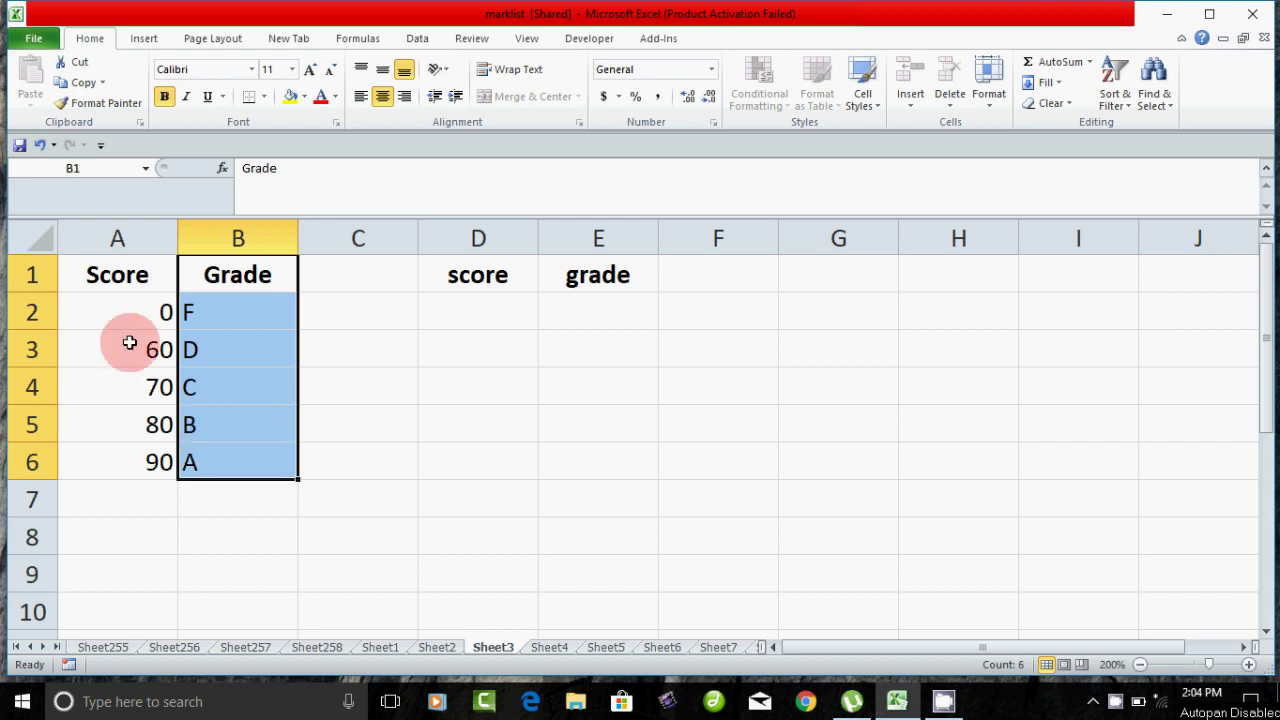
pyautogui.moveTo(129, 283); pyautogui.dragTo(122, 465)
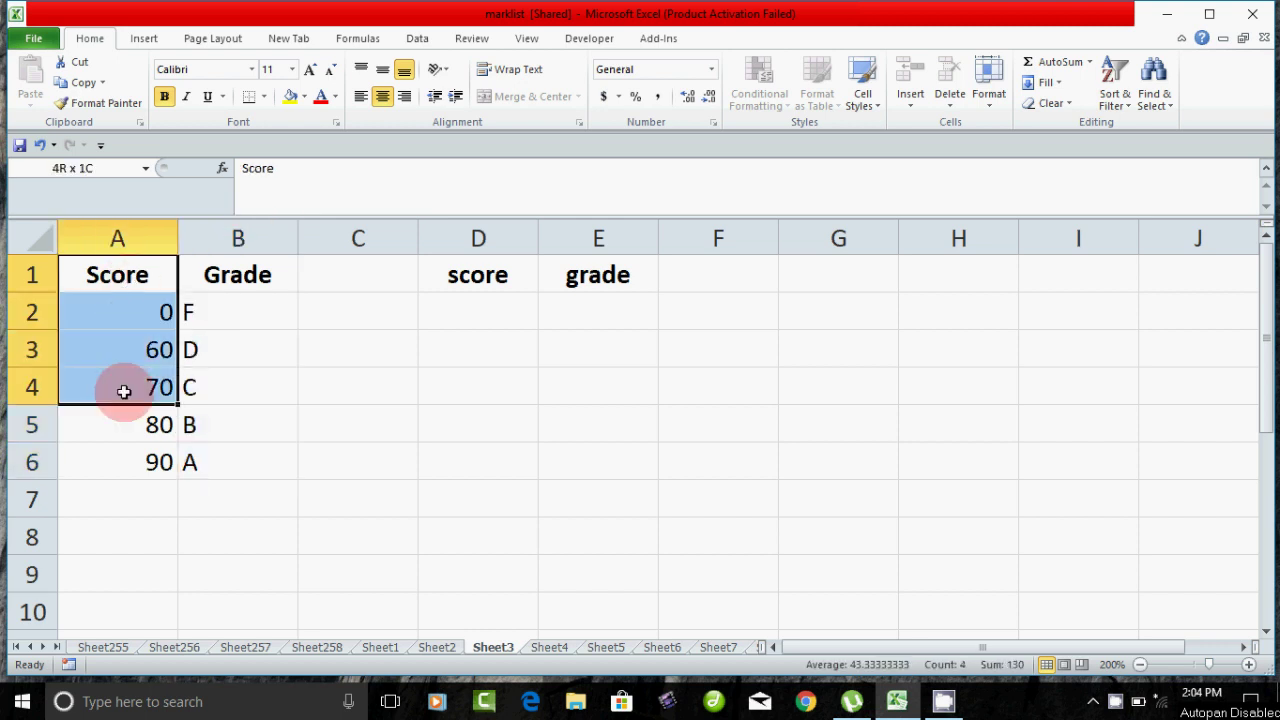
pyautogui.click(117, 540)
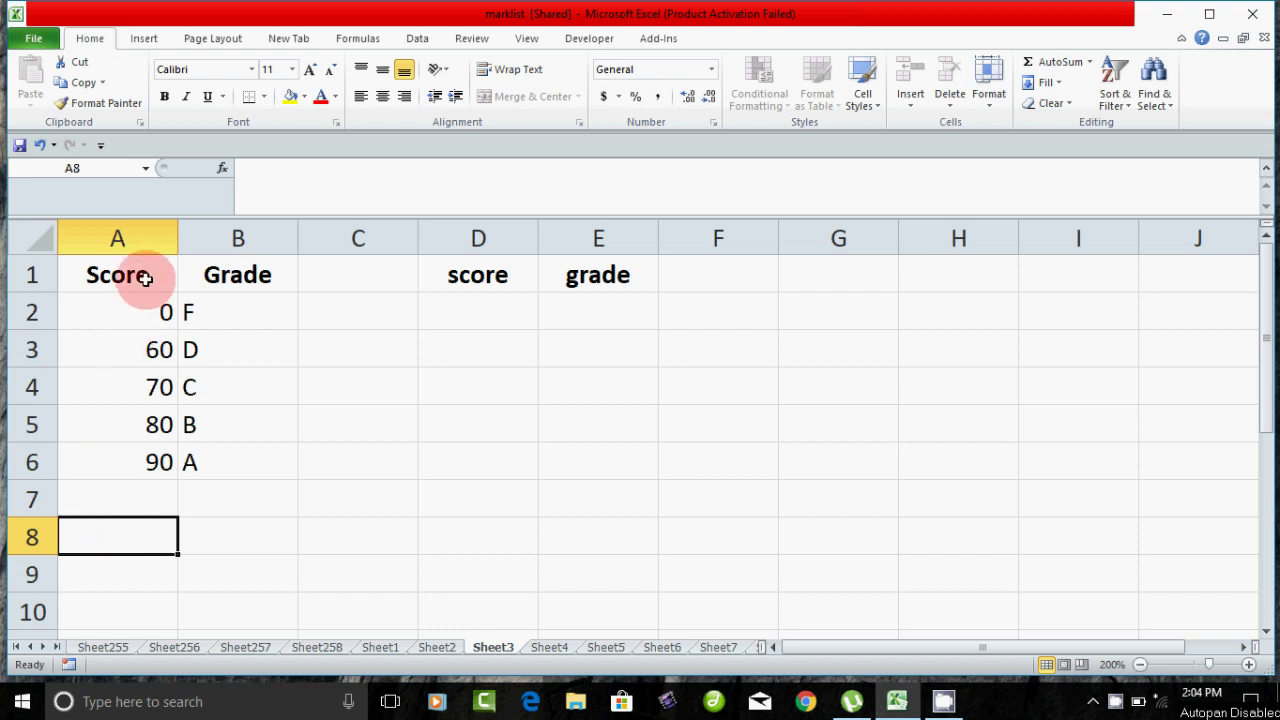
pyautogui.moveTo(143, 270); pyautogui.dragTo(142, 451)
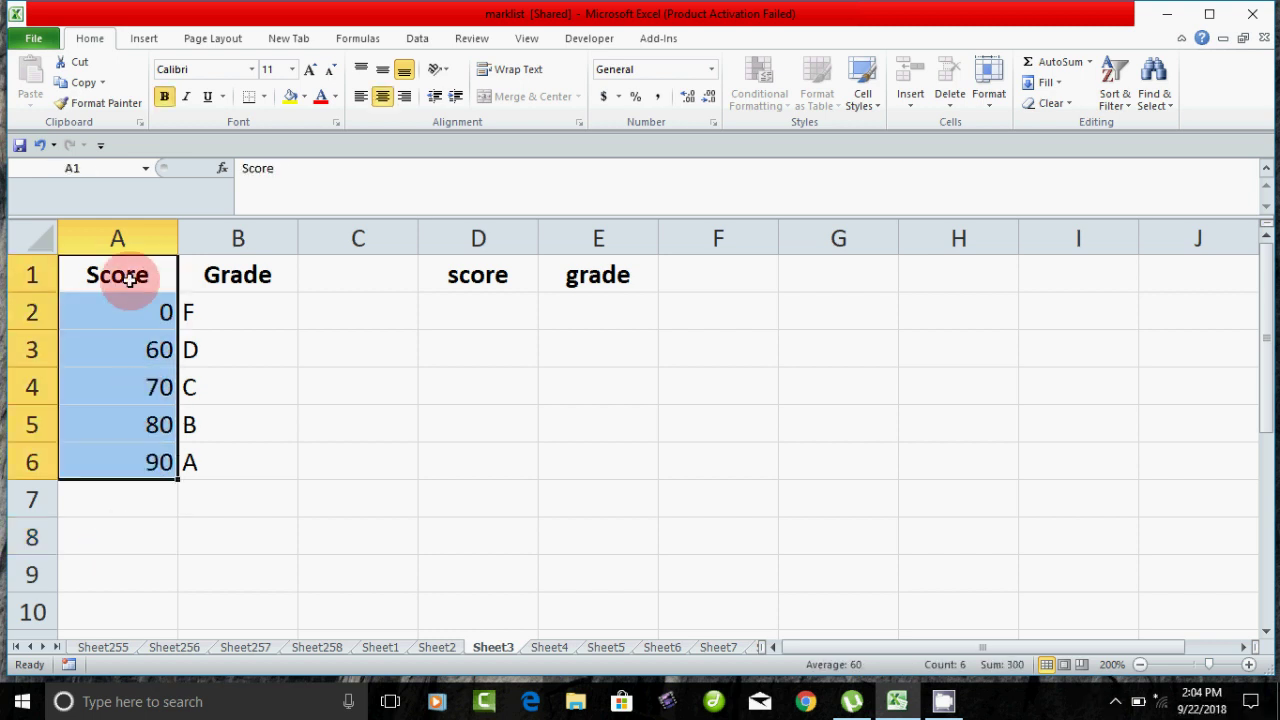
pyautogui.click(135, 462)
pyautogui.moveTo(143, 268); pyautogui.dragTo(148, 455)
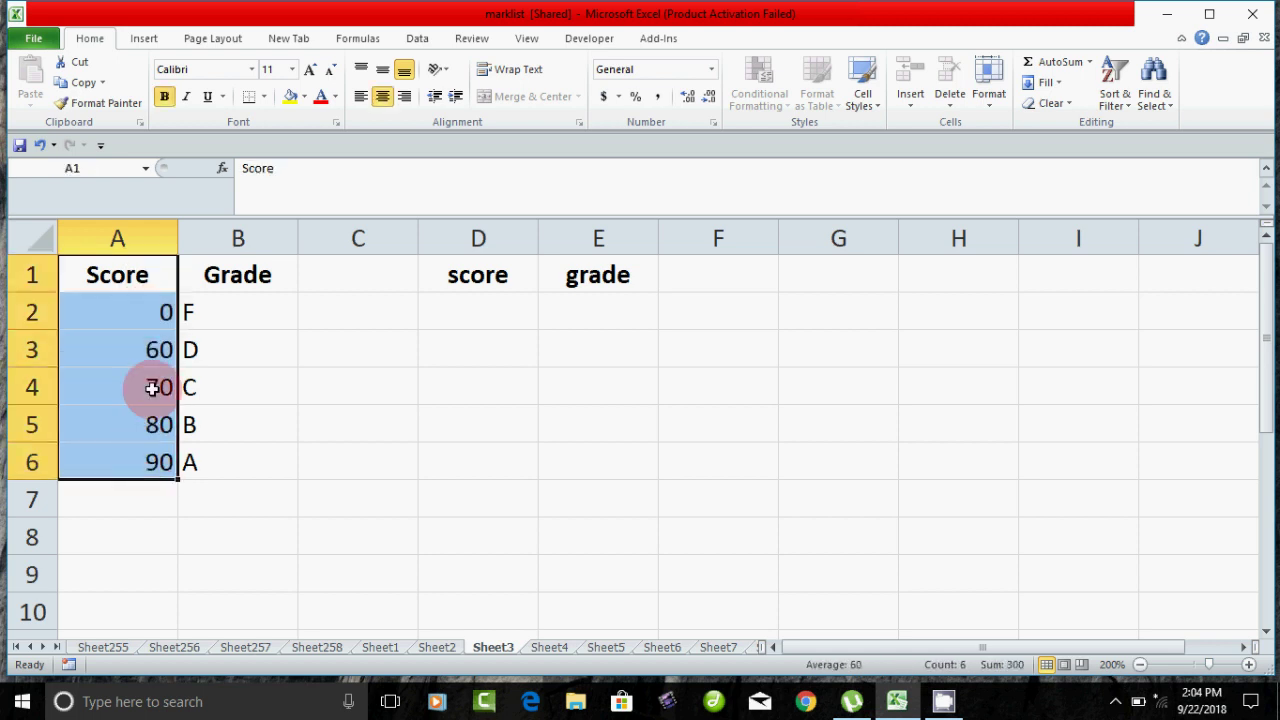
pyautogui.click(162, 318)
# Step: Walk through each threshold and its grade: 90 A, 80 B, 70 C, 60 D, 0 F
pyautogui.click(155, 466)
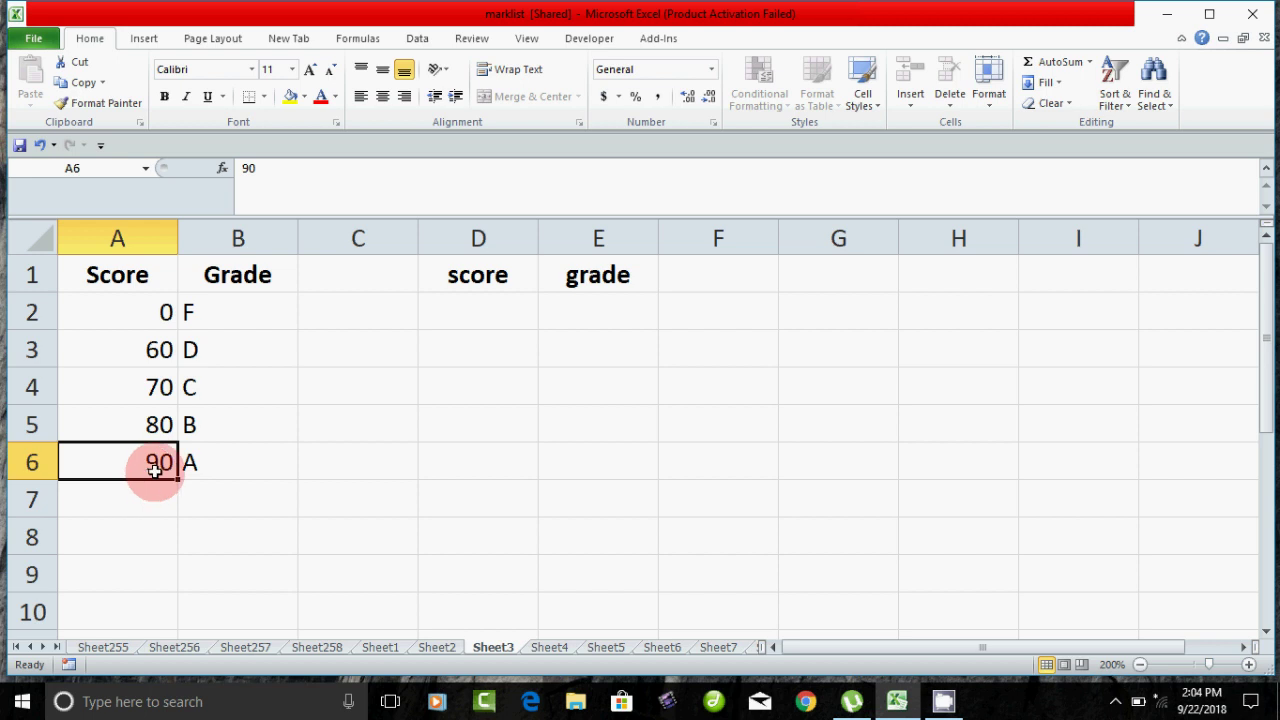
pyautogui.click(203, 468)
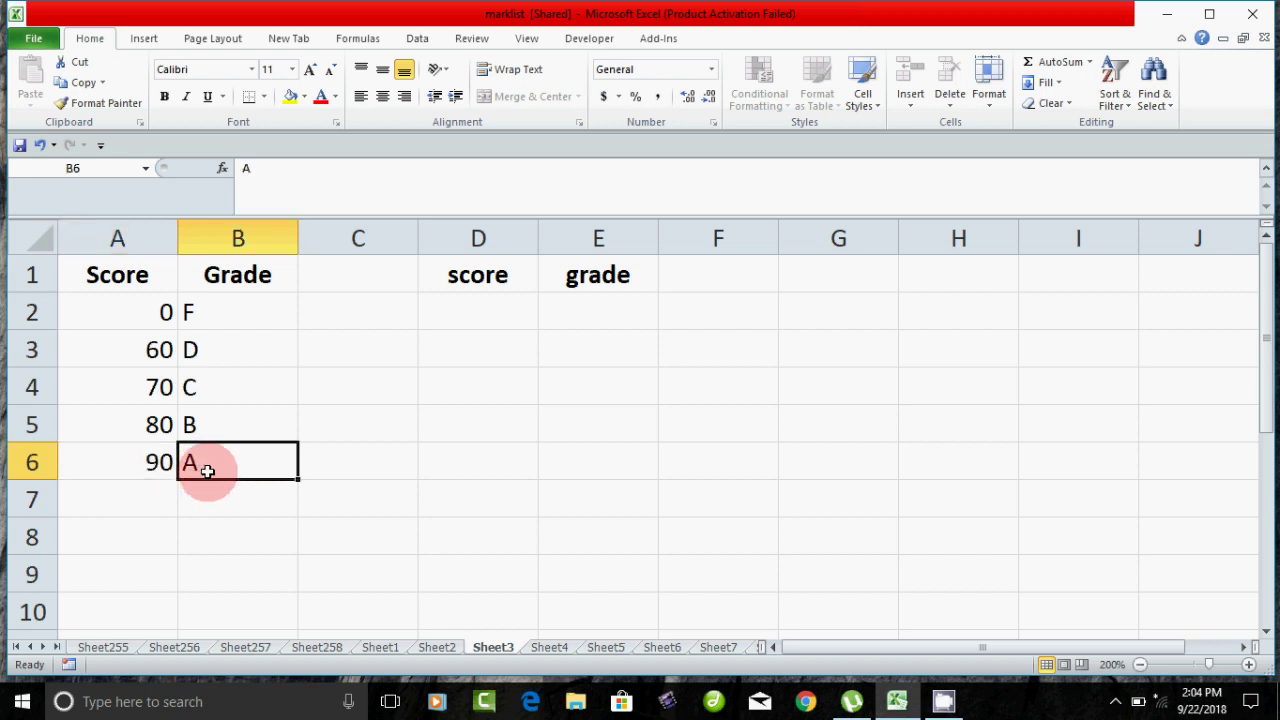
pyautogui.click(163, 428)
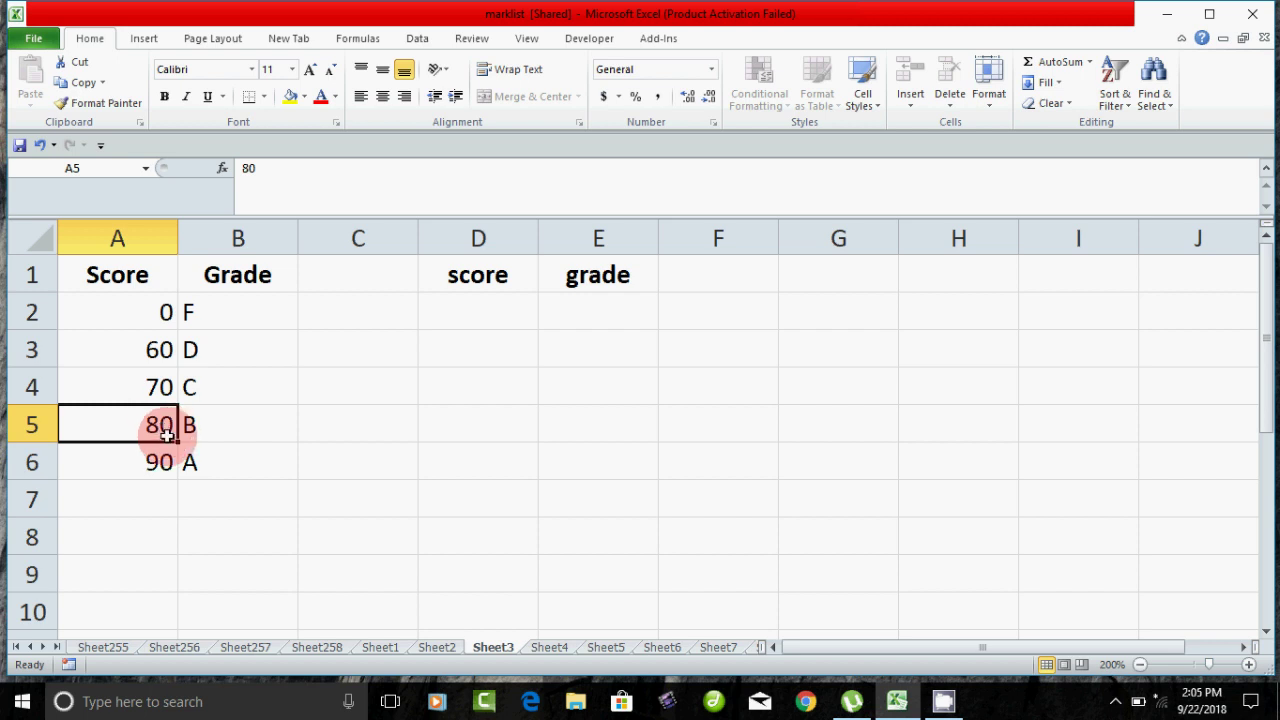
pyautogui.click(198, 425)
pyautogui.click(160, 391)
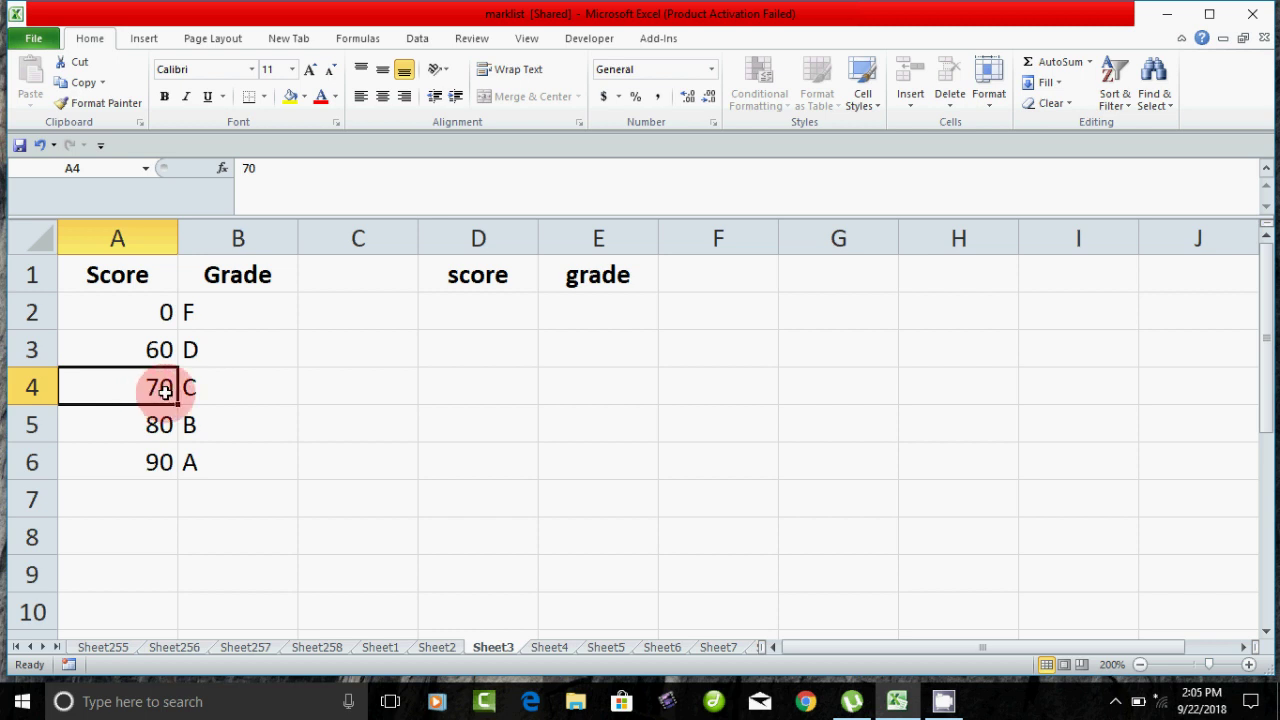
pyautogui.click(198, 390)
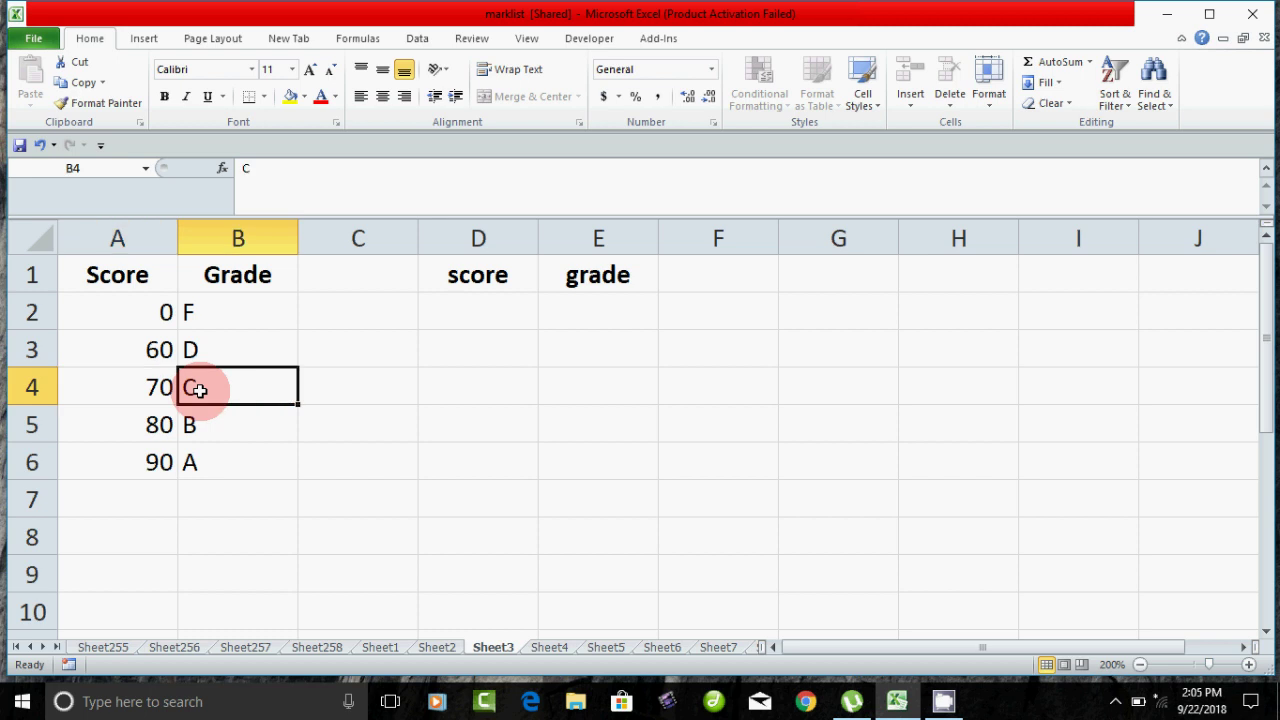
pyautogui.click(155, 350)
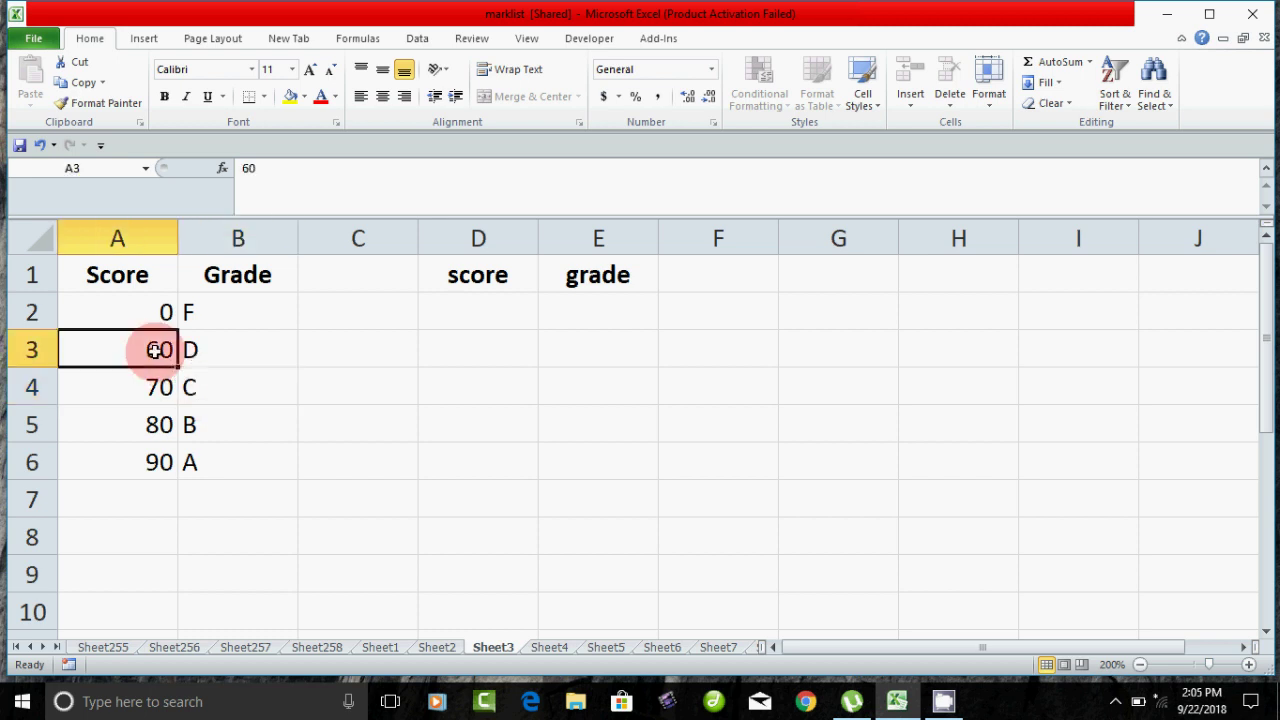
pyautogui.click(200, 349)
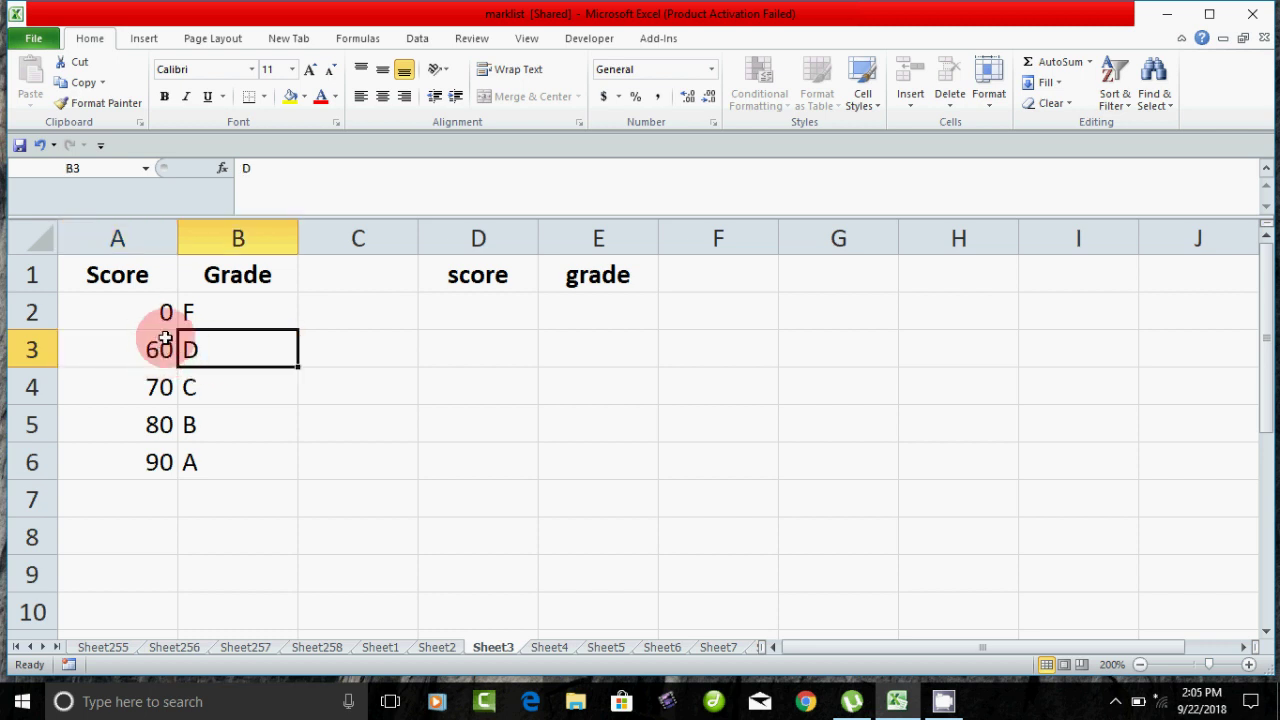
pyautogui.click(188, 312)
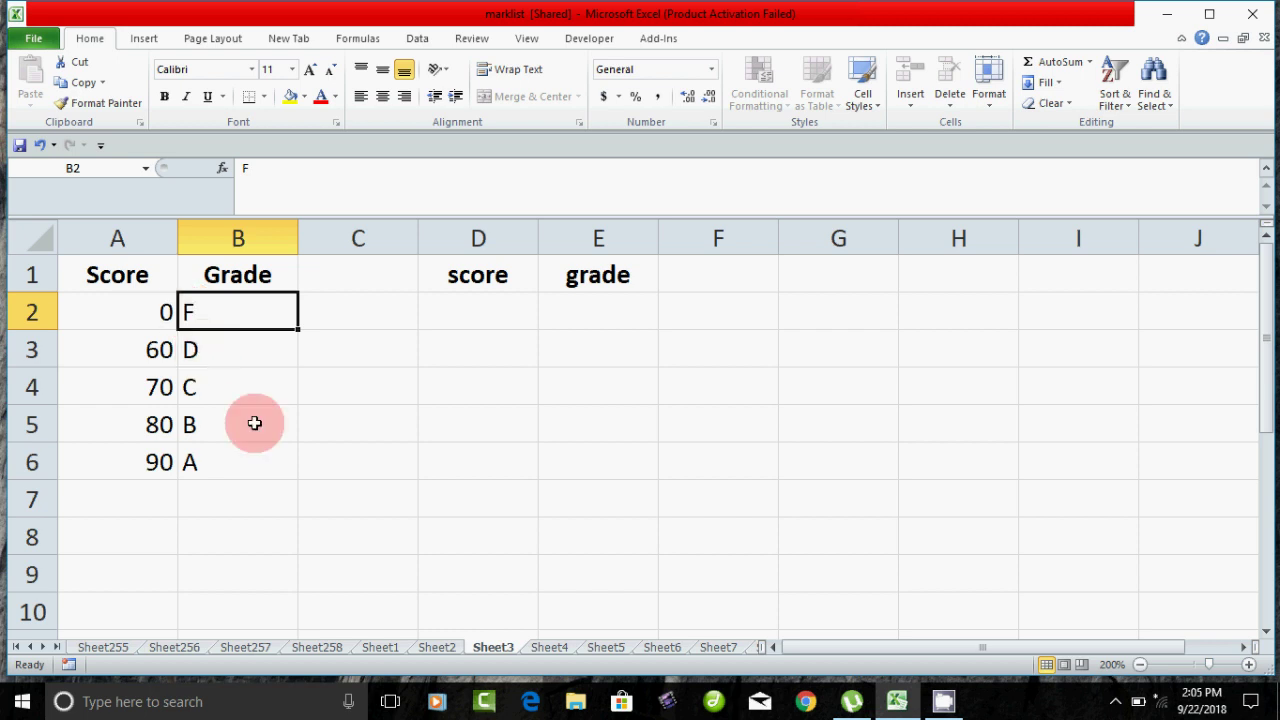
# Step: Review the score thresholds again from 0 (F) up through 60, 70, 80 and 90
pyautogui.click(160, 340)
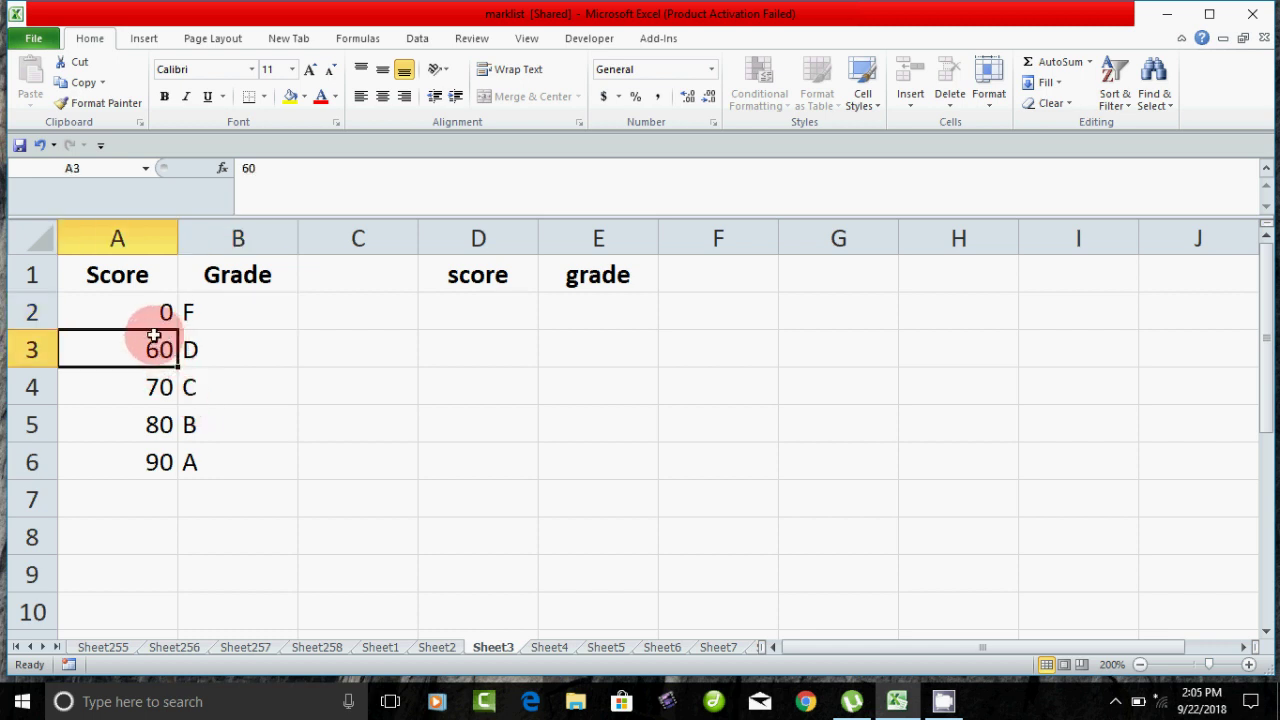
pyautogui.click(164, 312)
pyautogui.click(193, 317)
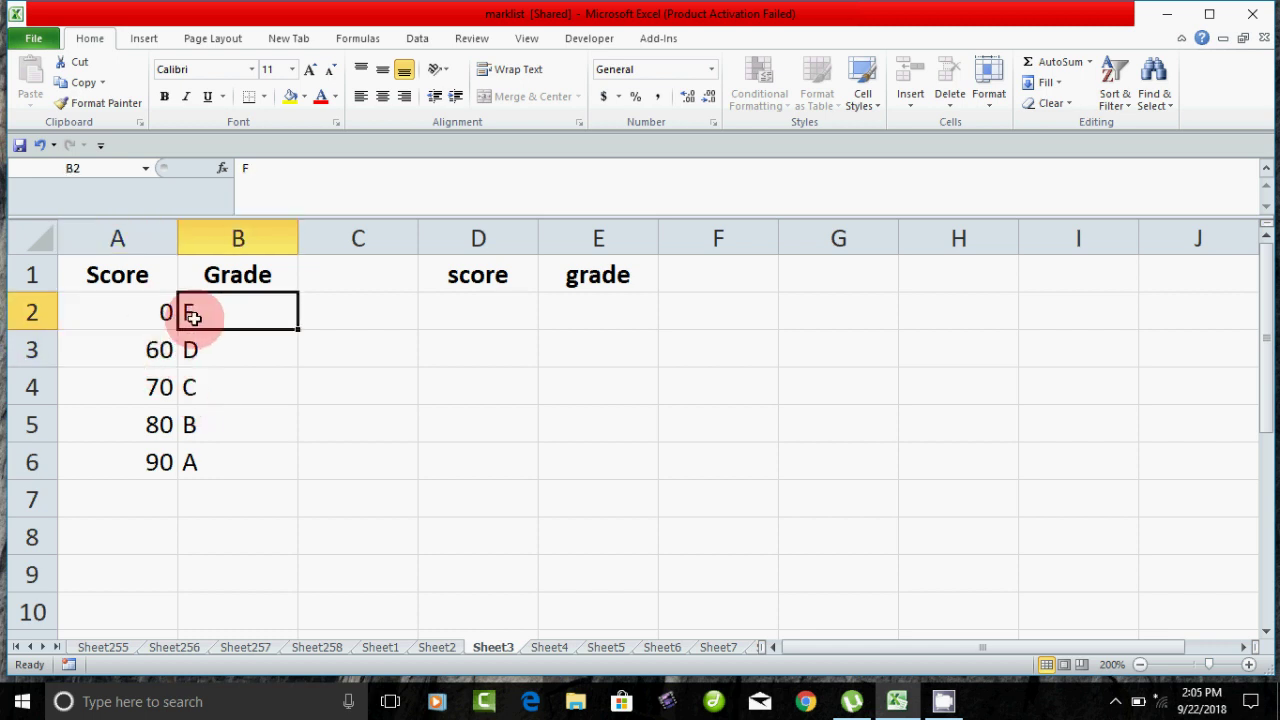
pyautogui.click(163, 349)
pyautogui.click(162, 389)
pyautogui.click(160, 427)
pyautogui.click(163, 458)
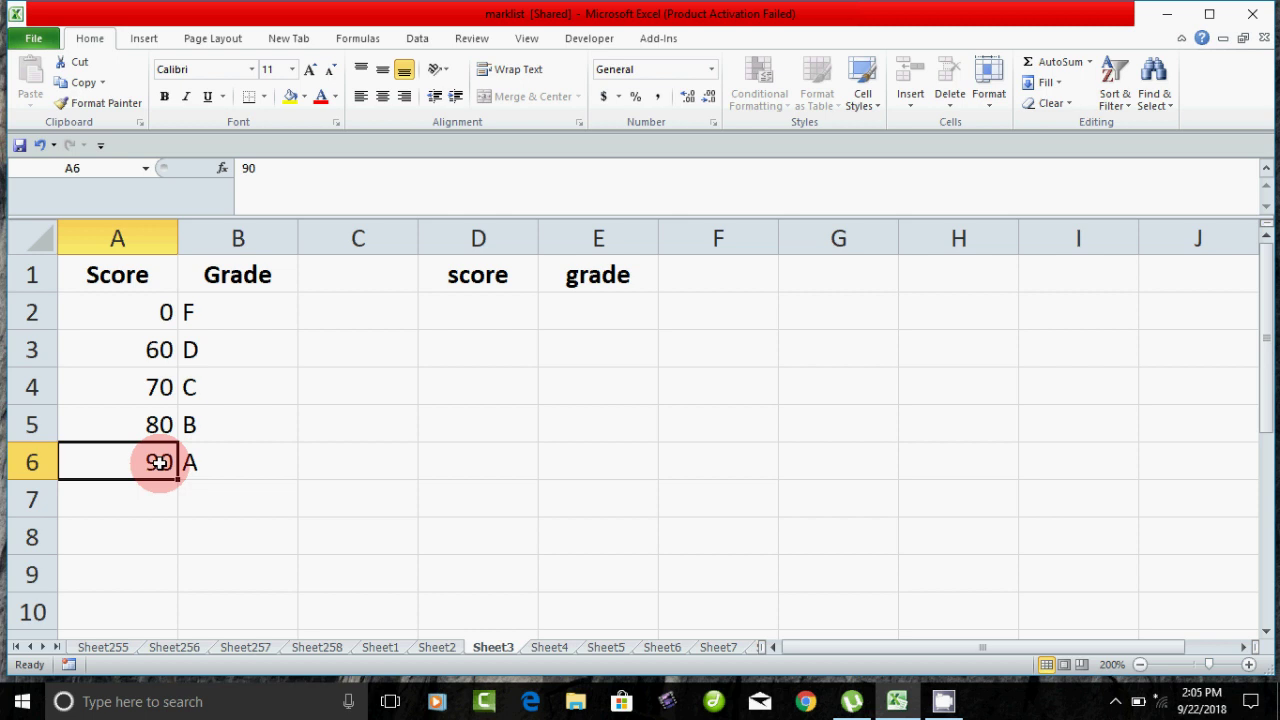
pyautogui.click(163, 427)
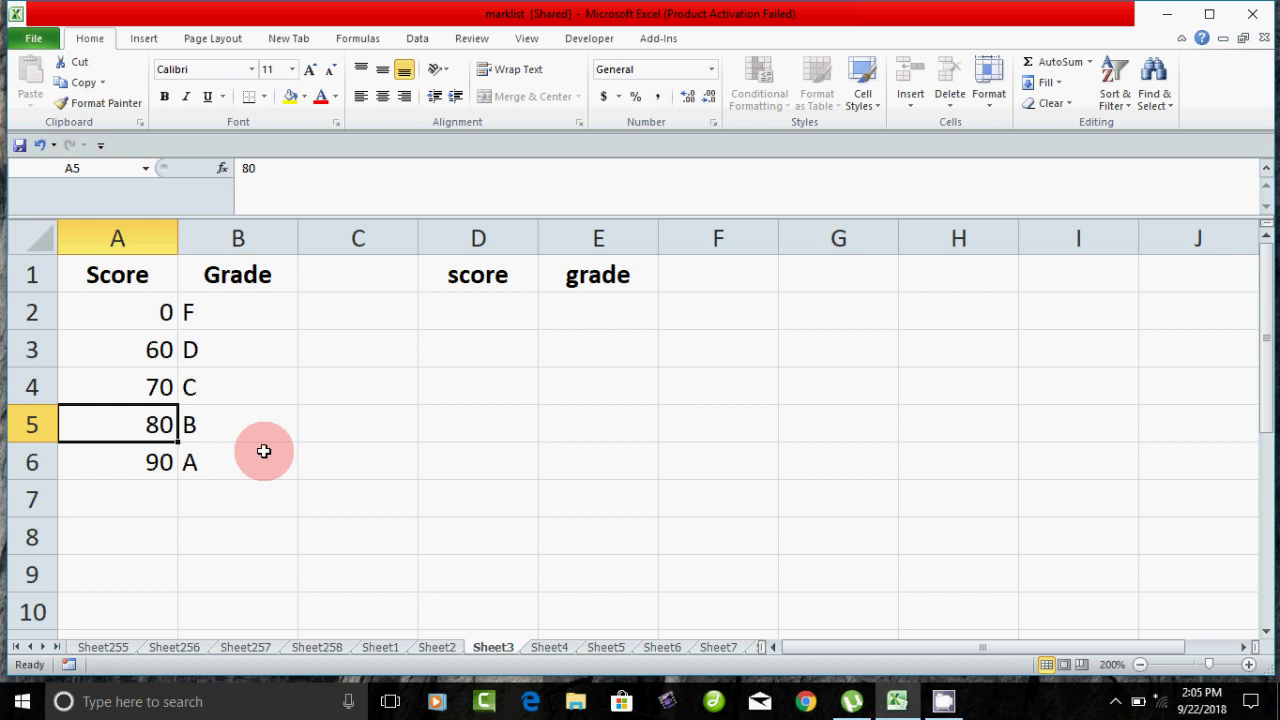
# Step: Enter the test score 88 in D2, then select grade cell E2
pyautogui.click(465, 310)
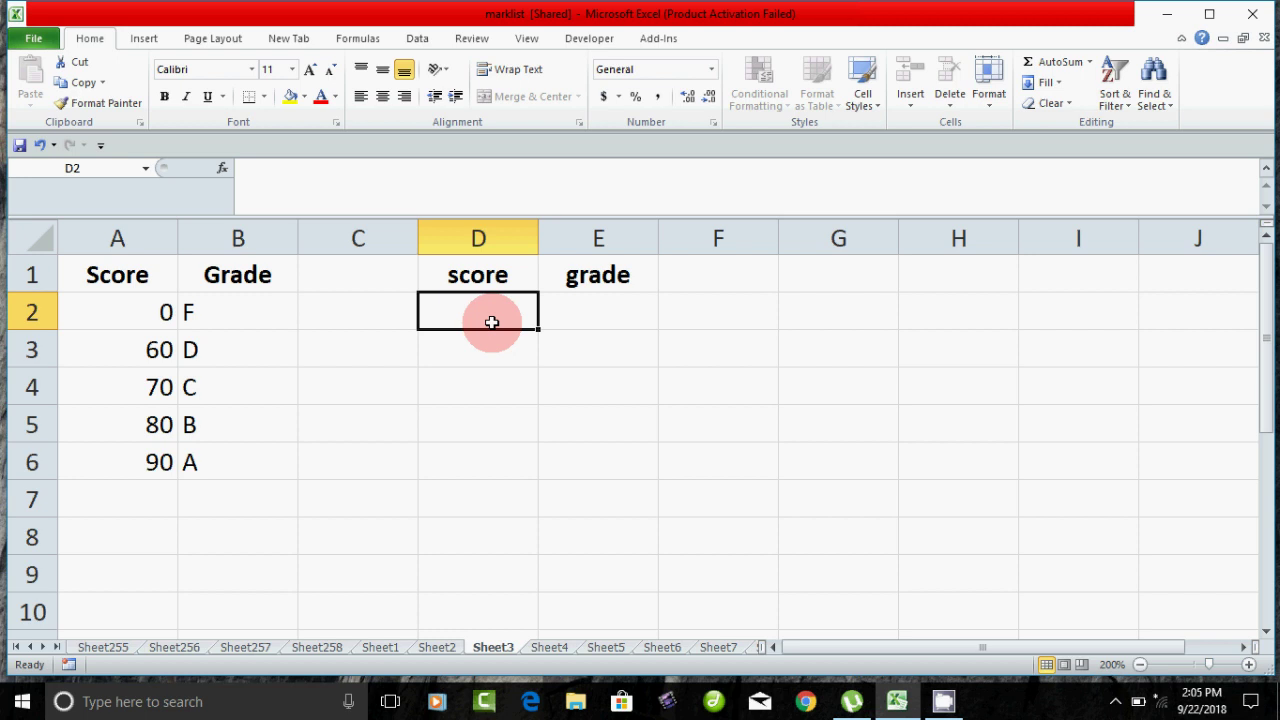
pyautogui.write('88')
pyautogui.click(583, 314)
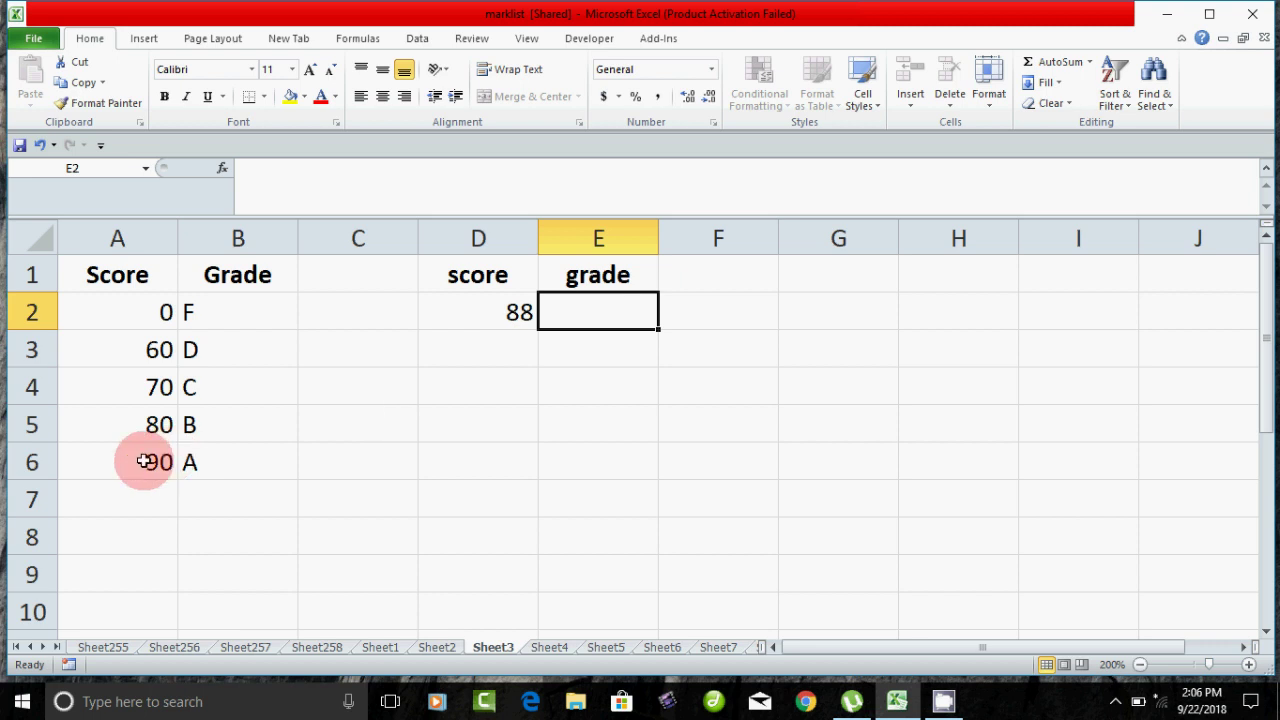
pyautogui.click(472, 325)
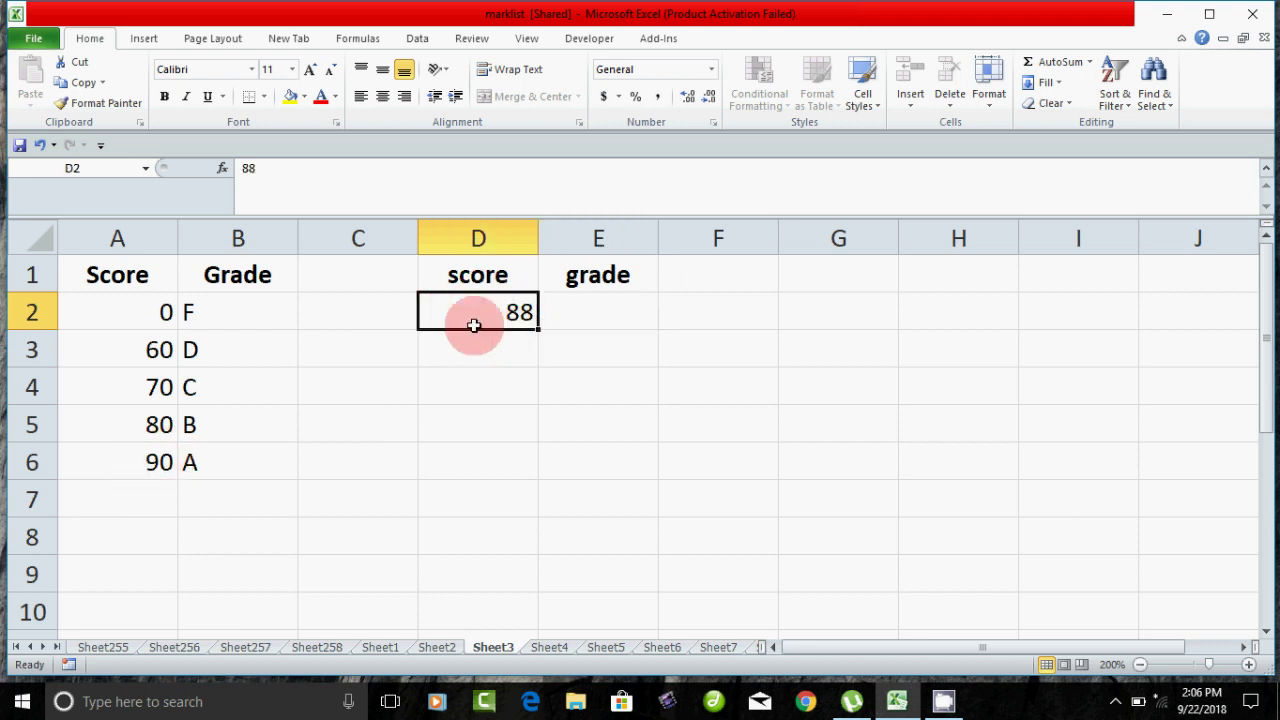
pyautogui.click(600, 322)
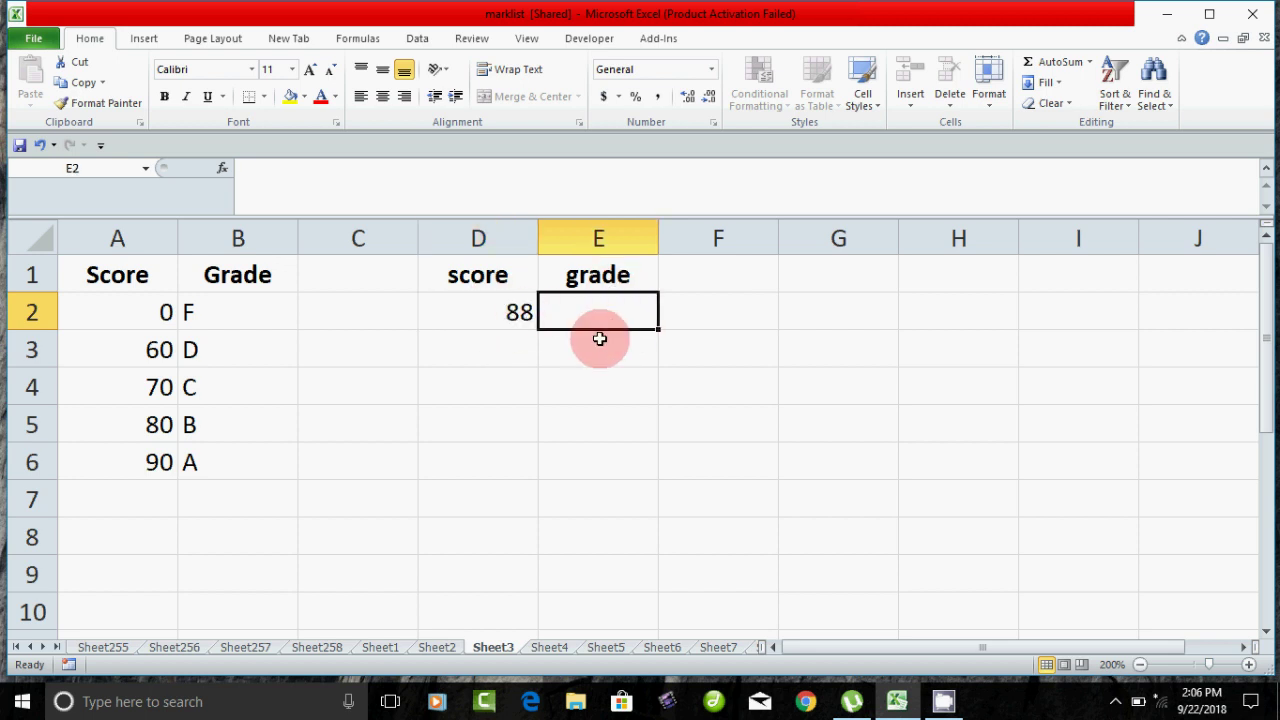
# Step: Type =vlookup( in E2 and take D2 as the lookup value
pyautogui.write('=vlooku')
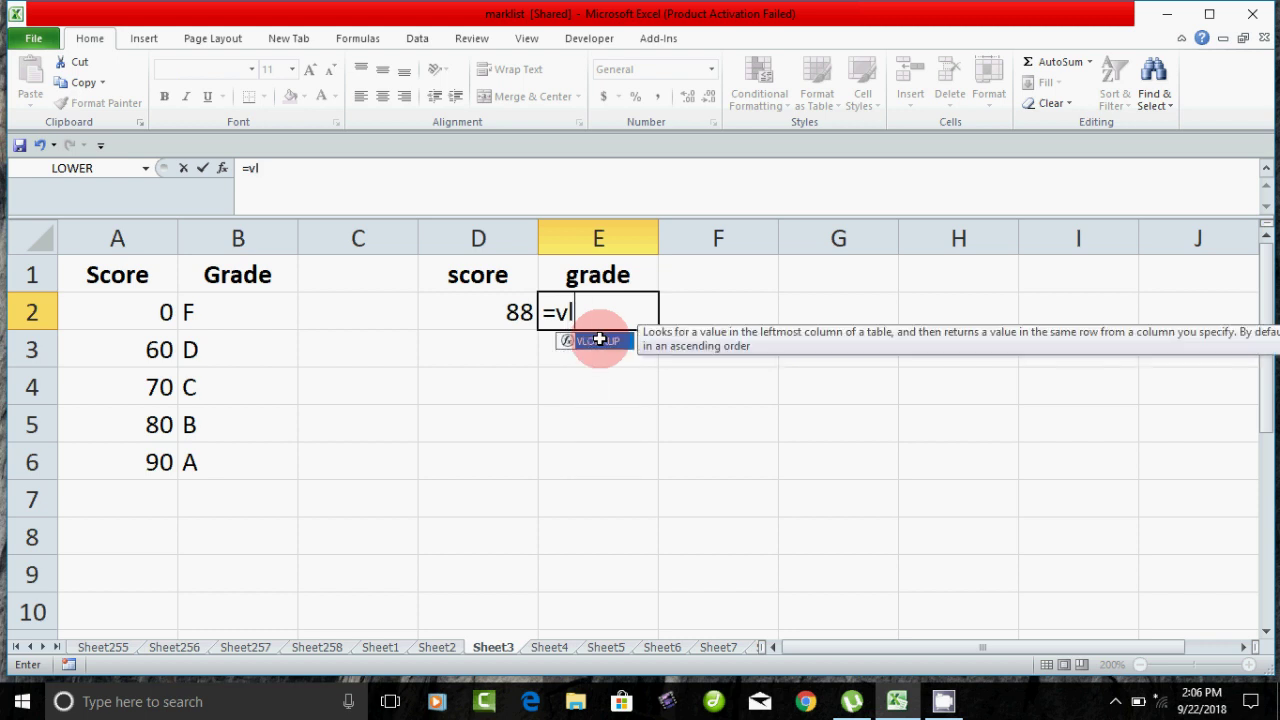
pyautogui.write('p')
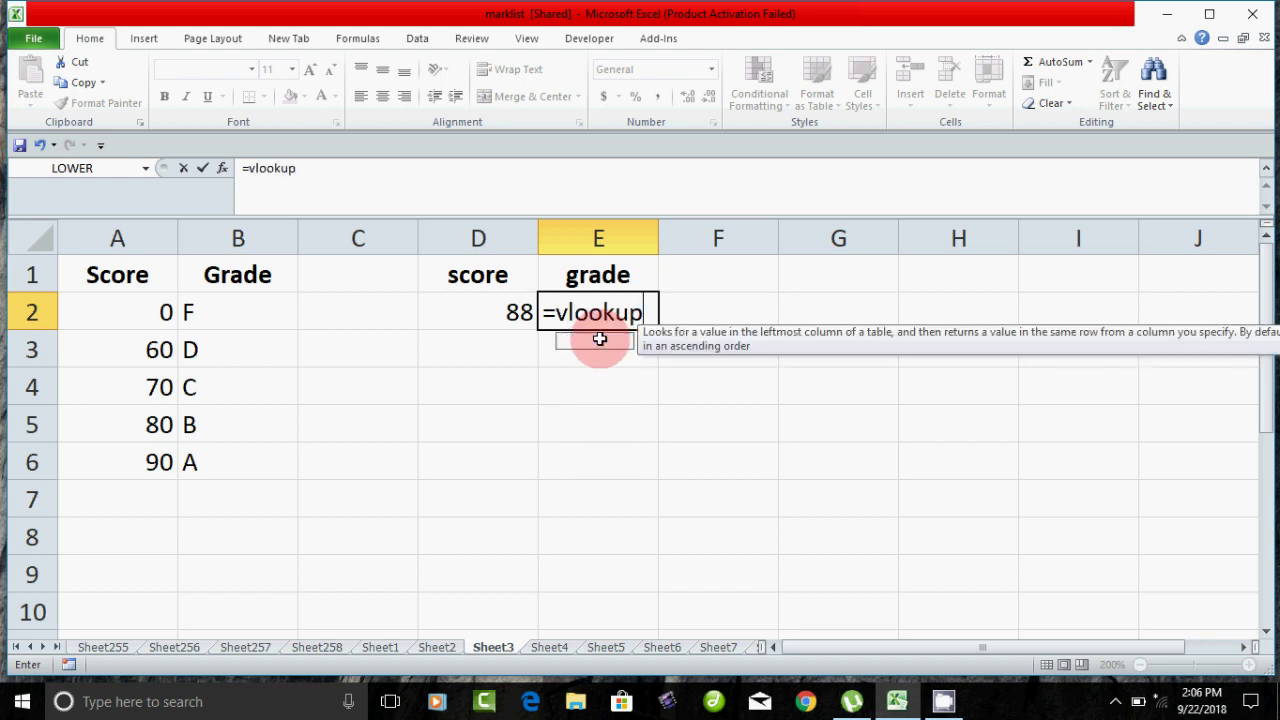
pyautogui.write('(')
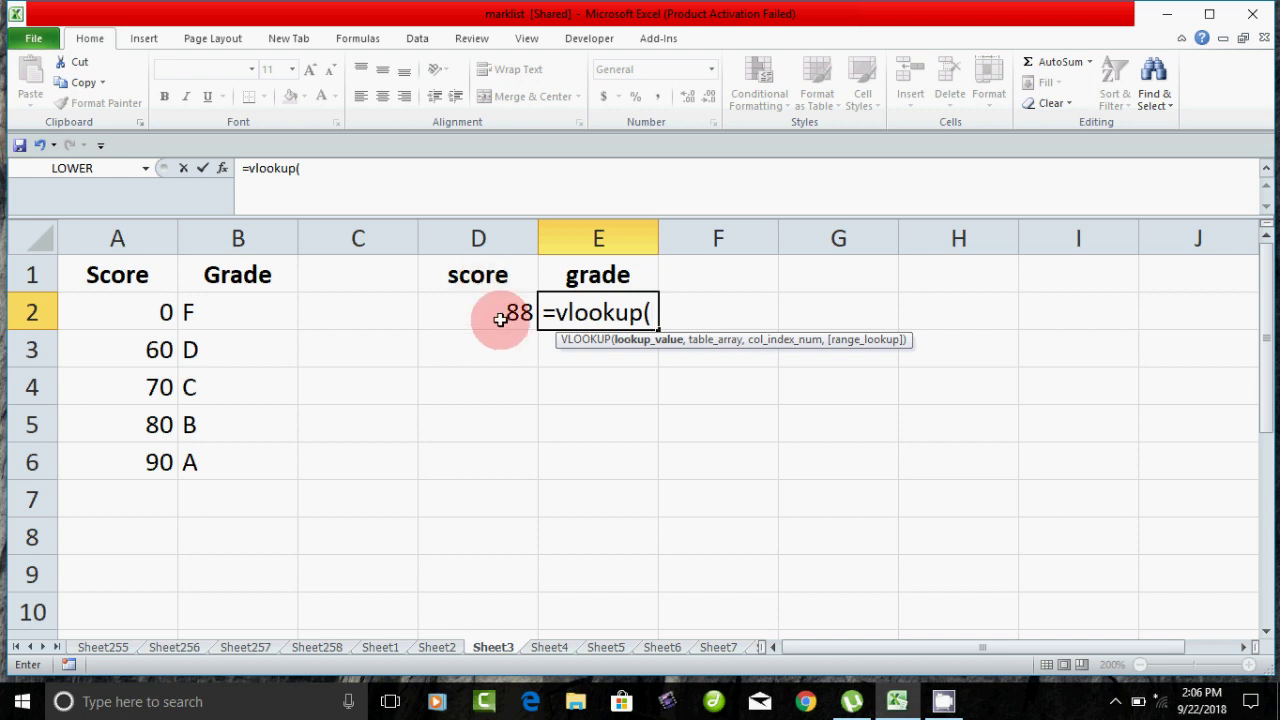
pyautogui.click(494, 318)
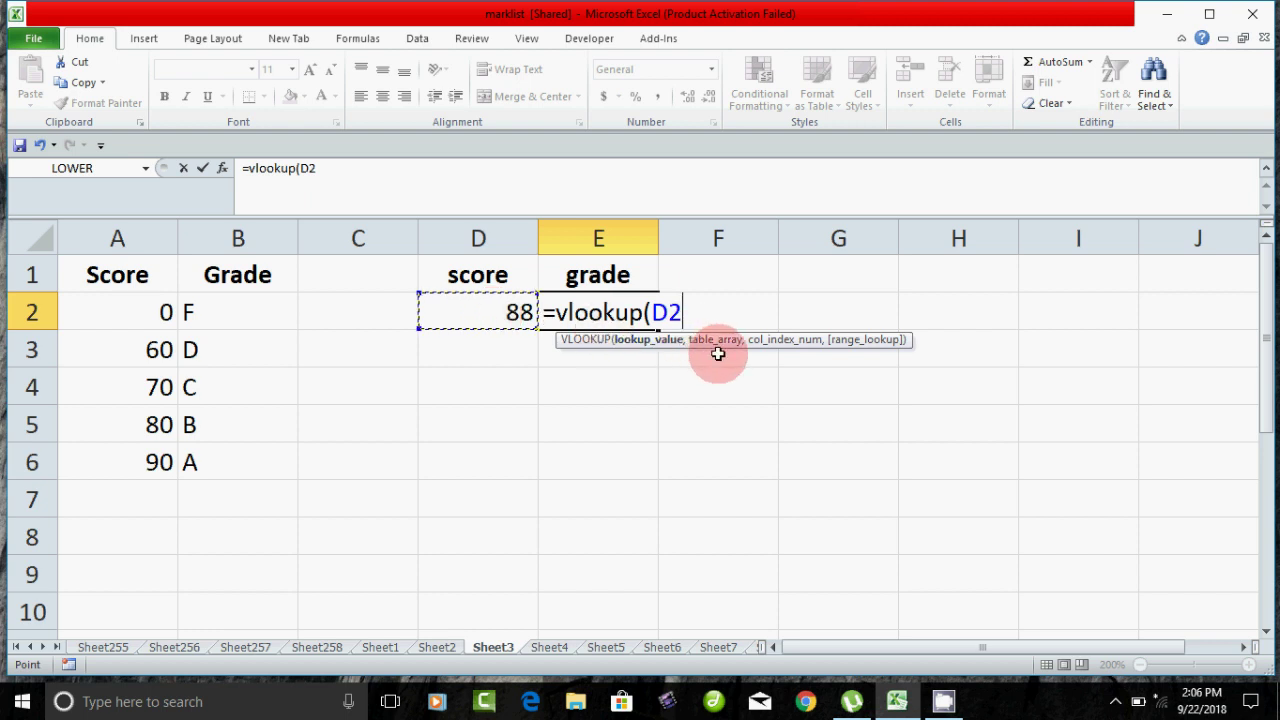
# Step: Complete =VLOOKUP(D2,A1:B6,2,TRUE) with range A1:B6, column 2 and TRUE, and commit it
pyautogui.write(',')
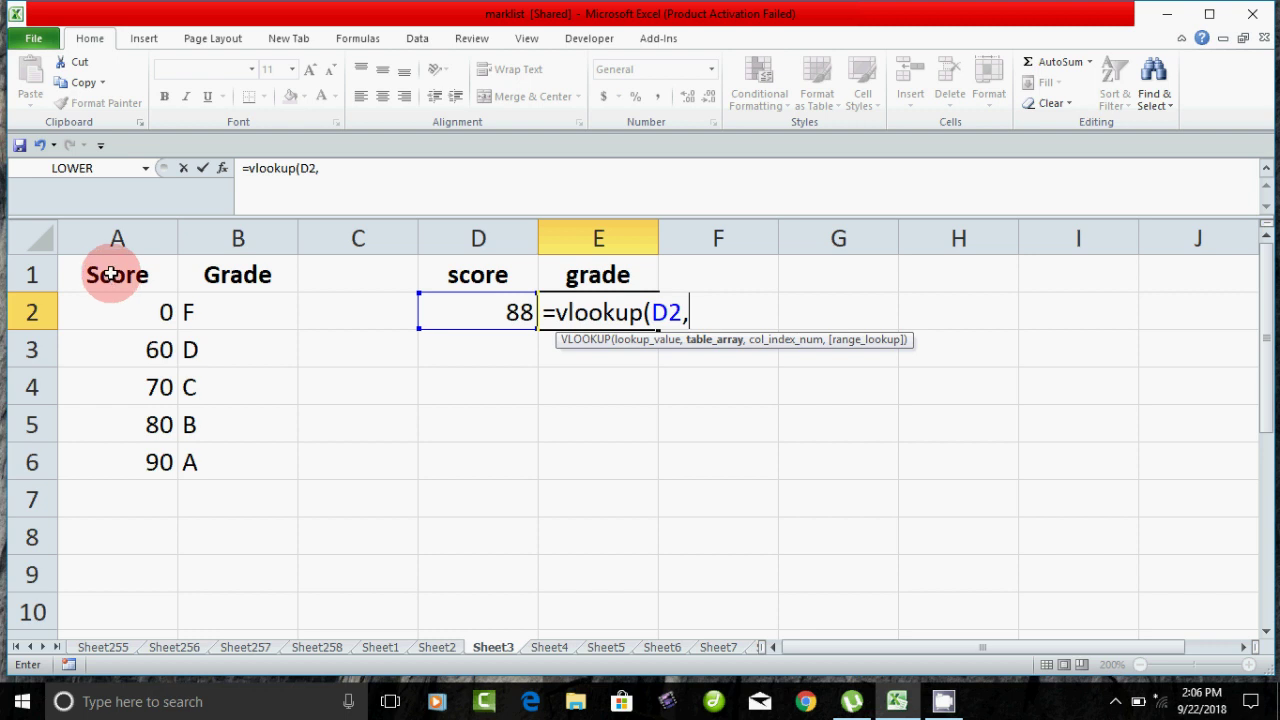
pyautogui.moveTo(111, 274); pyautogui.dragTo(188, 452)
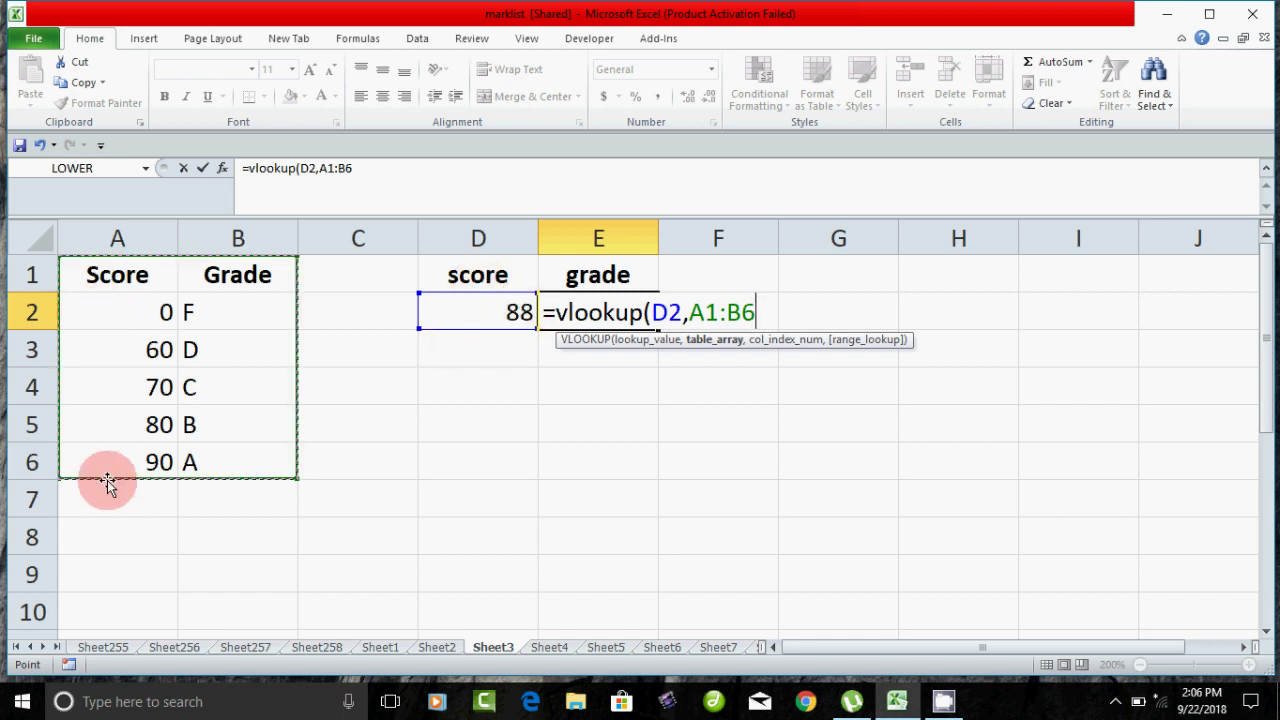
pyautogui.write(',2')
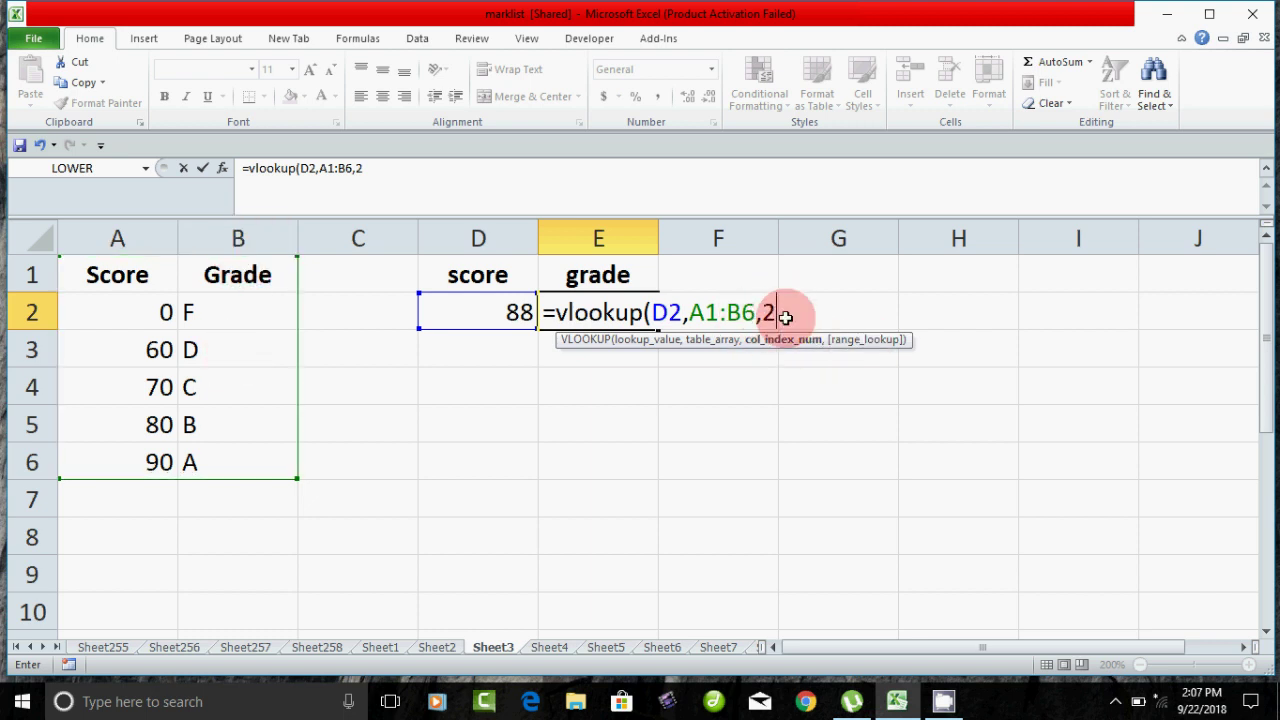
pyautogui.write(',')
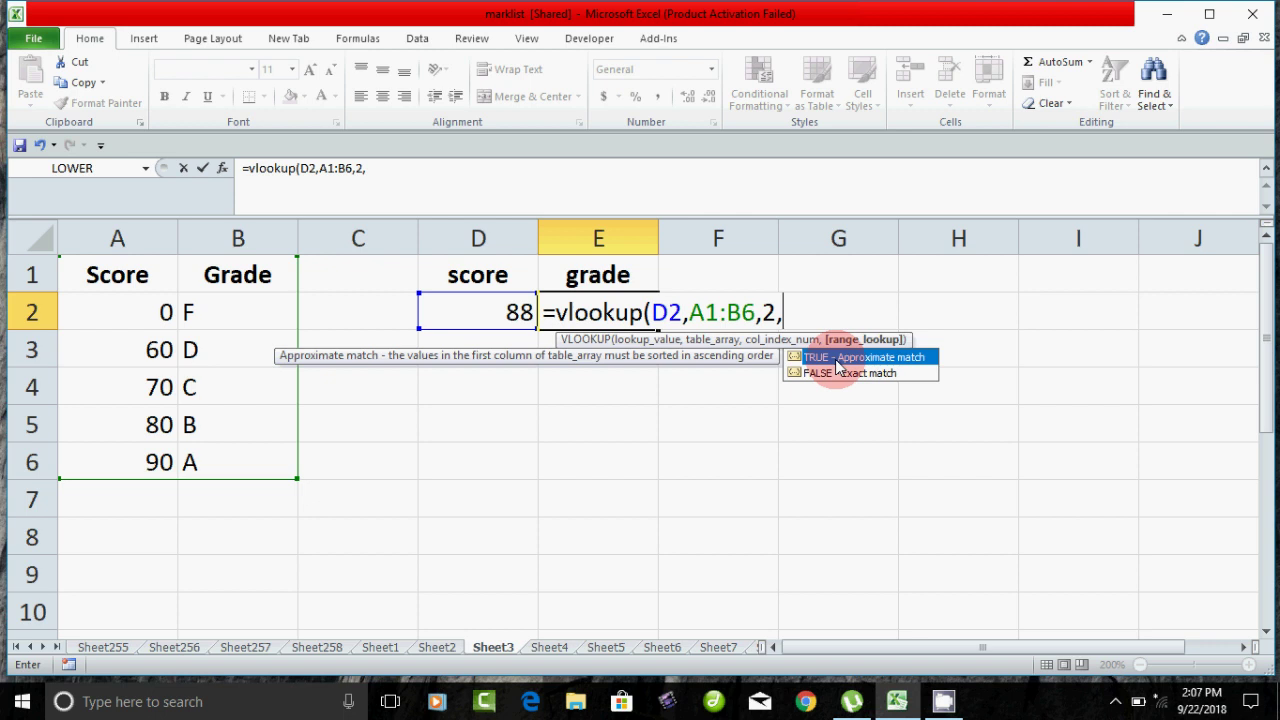
pyautogui.doubleClick(836, 358)
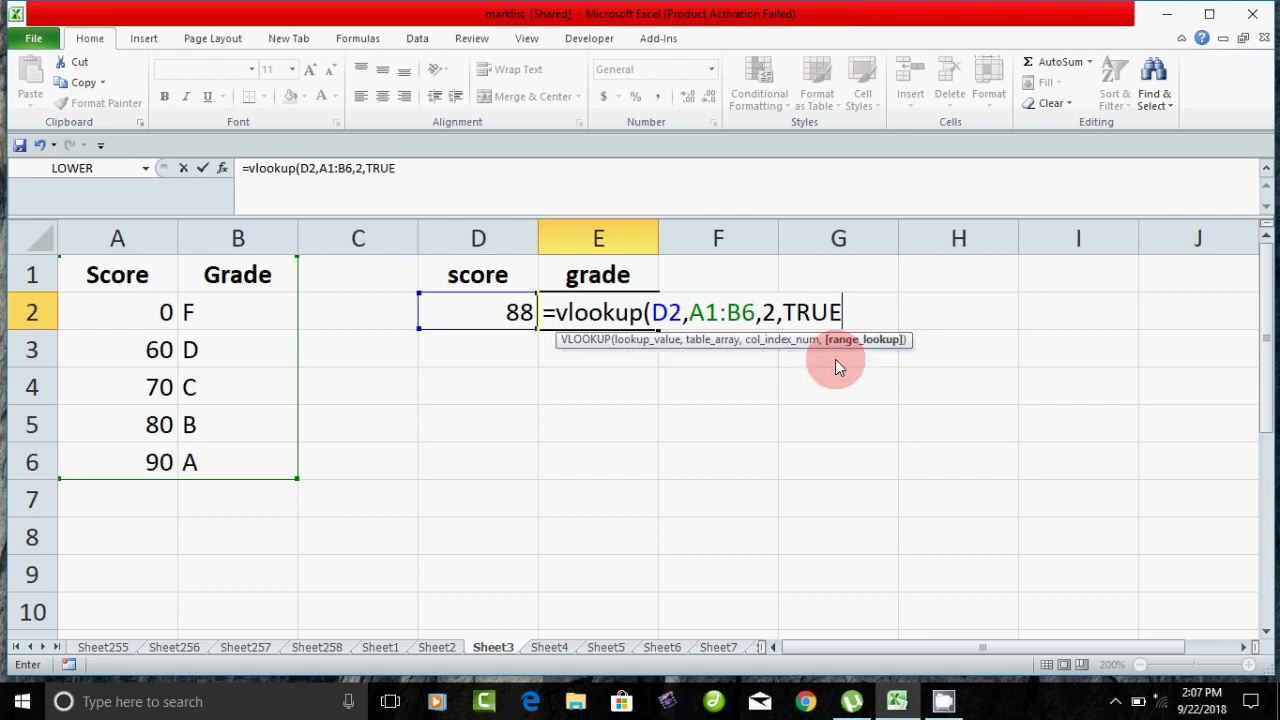
pyautogui.write(')')
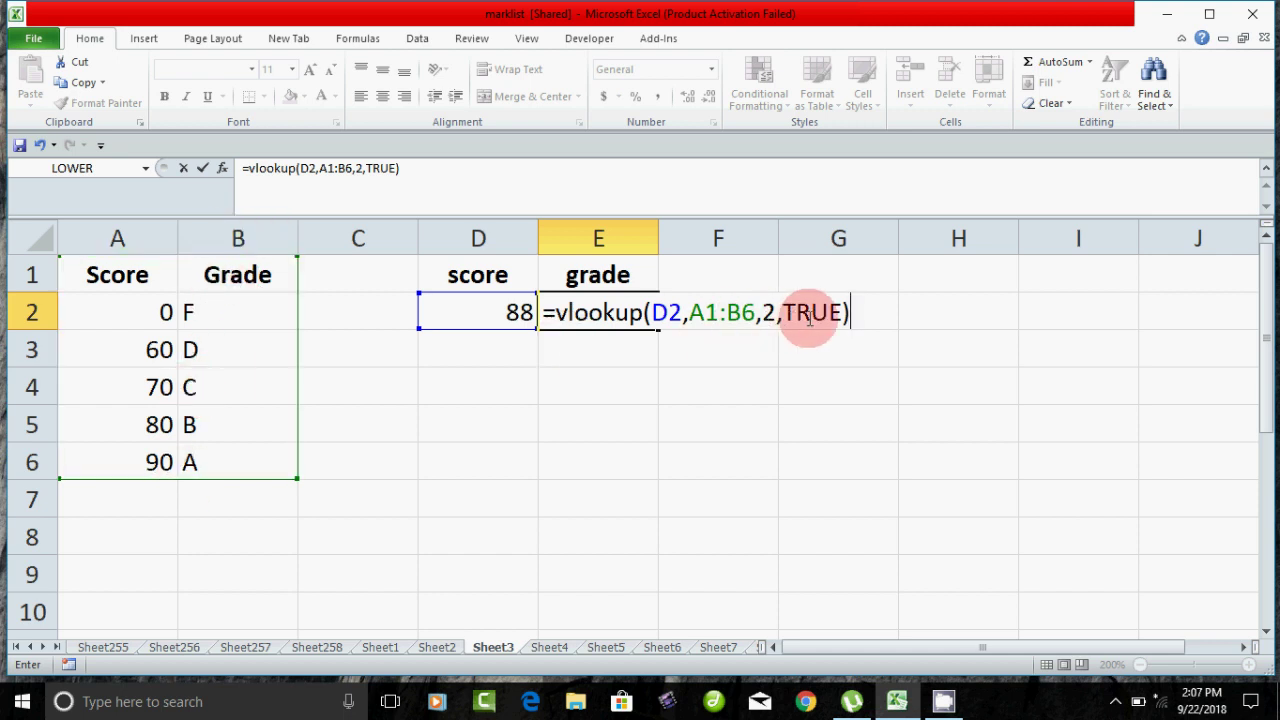
pyautogui.press('Return')
# Step: Review E2's formula against the 80 threshold, then enter the score 95 in D2
pyautogui.click(589, 318)
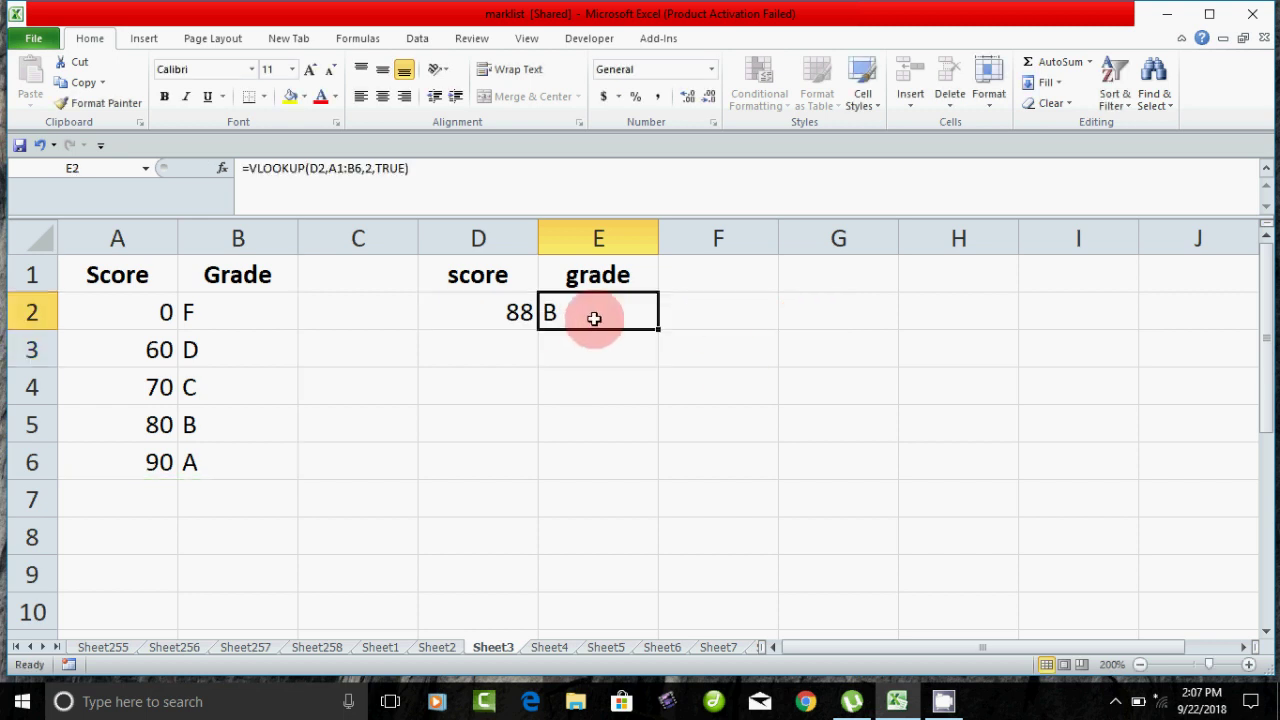
pyautogui.click(160, 426)
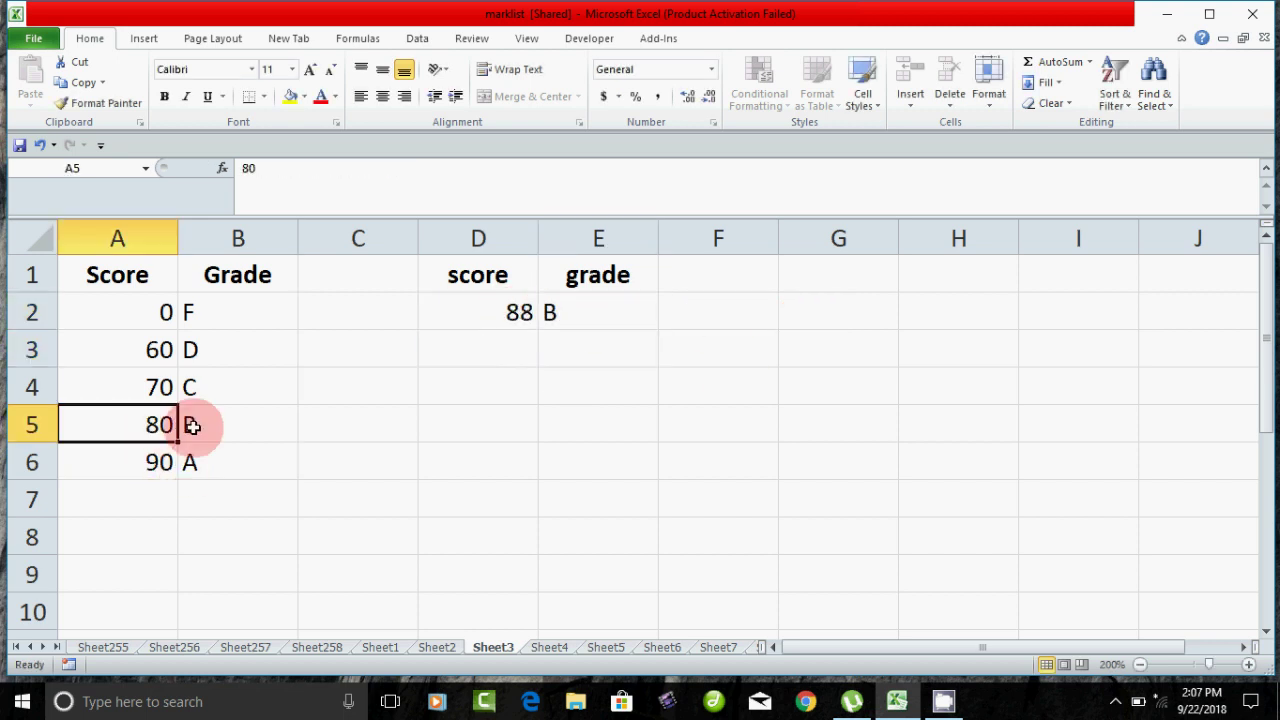
pyautogui.click(582, 311)
pyautogui.click(508, 316)
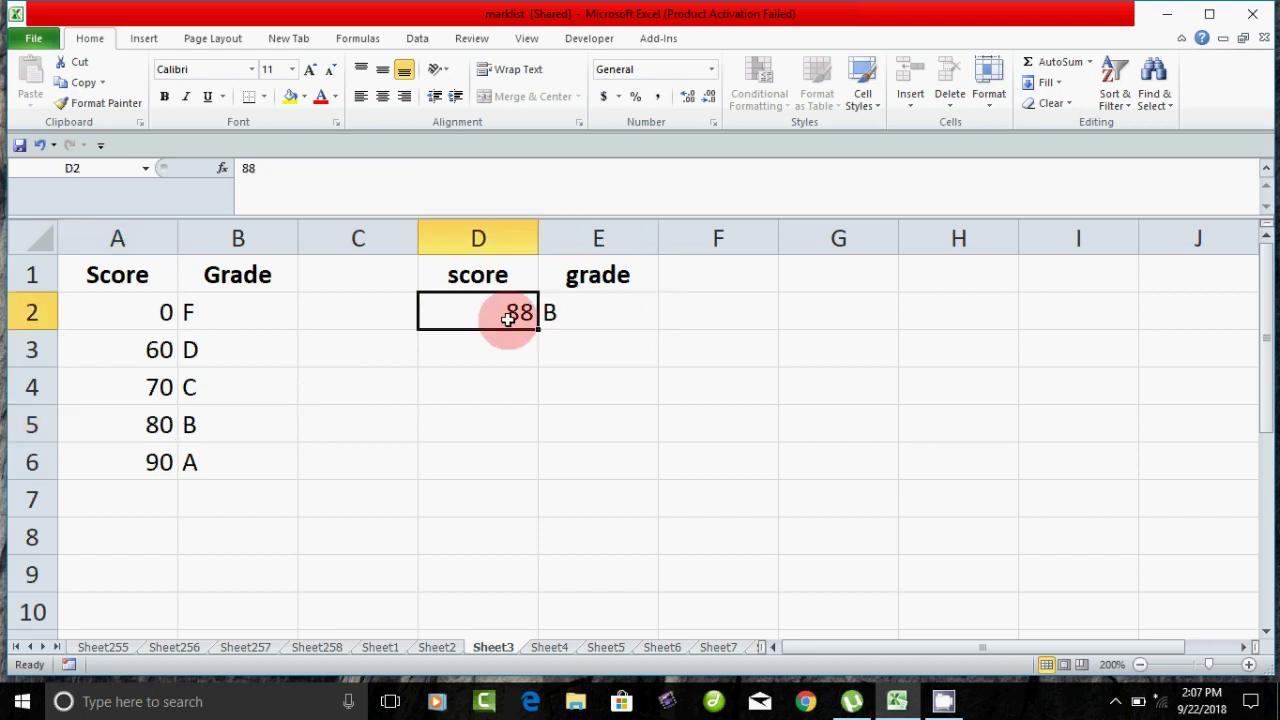
pyautogui.write('95')
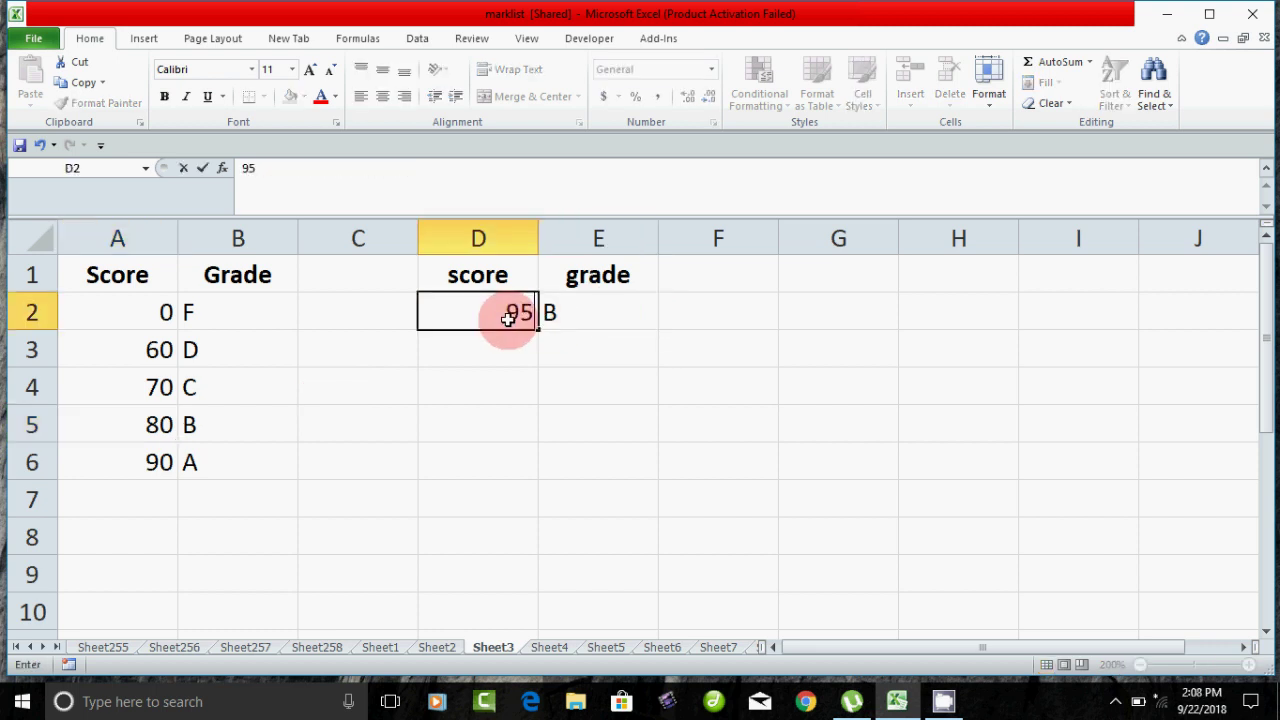
pyautogui.press('Return')
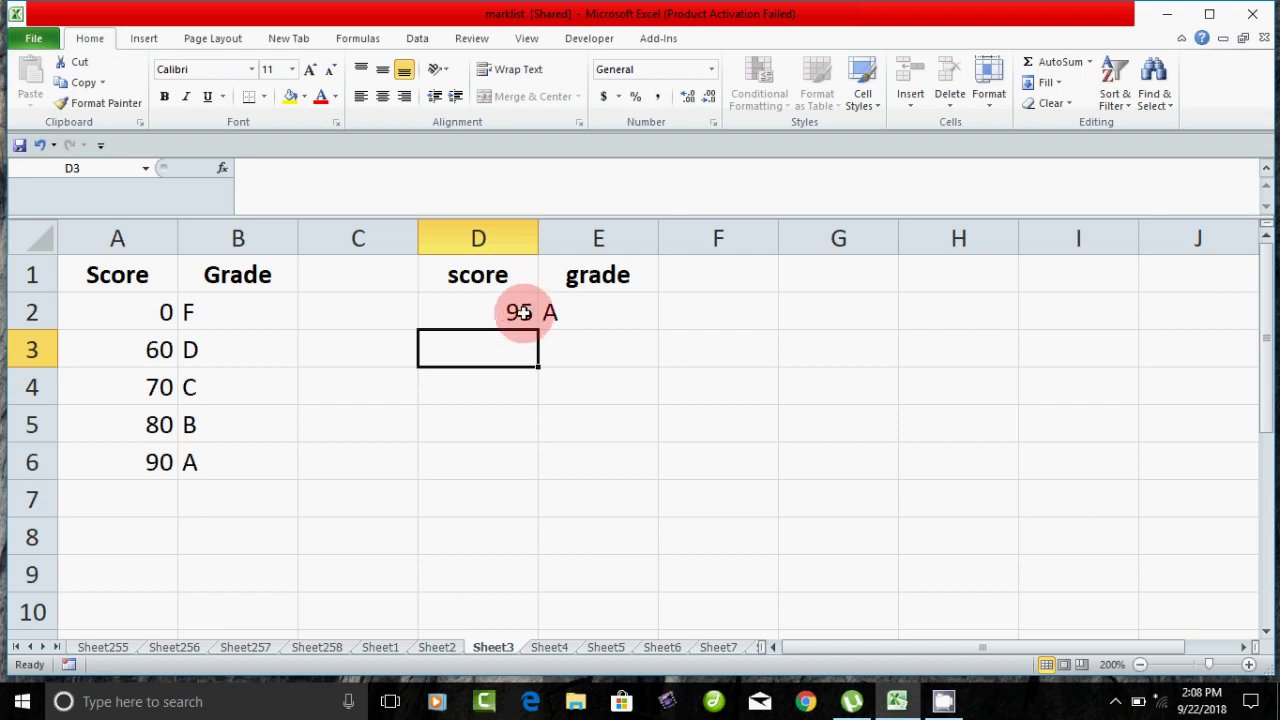
# Step: Change D2 to 40, highlight the column A thresholds, and reselect D2
pyautogui.click(515, 314)
pyautogui.write('40')
pyautogui.press('Return')
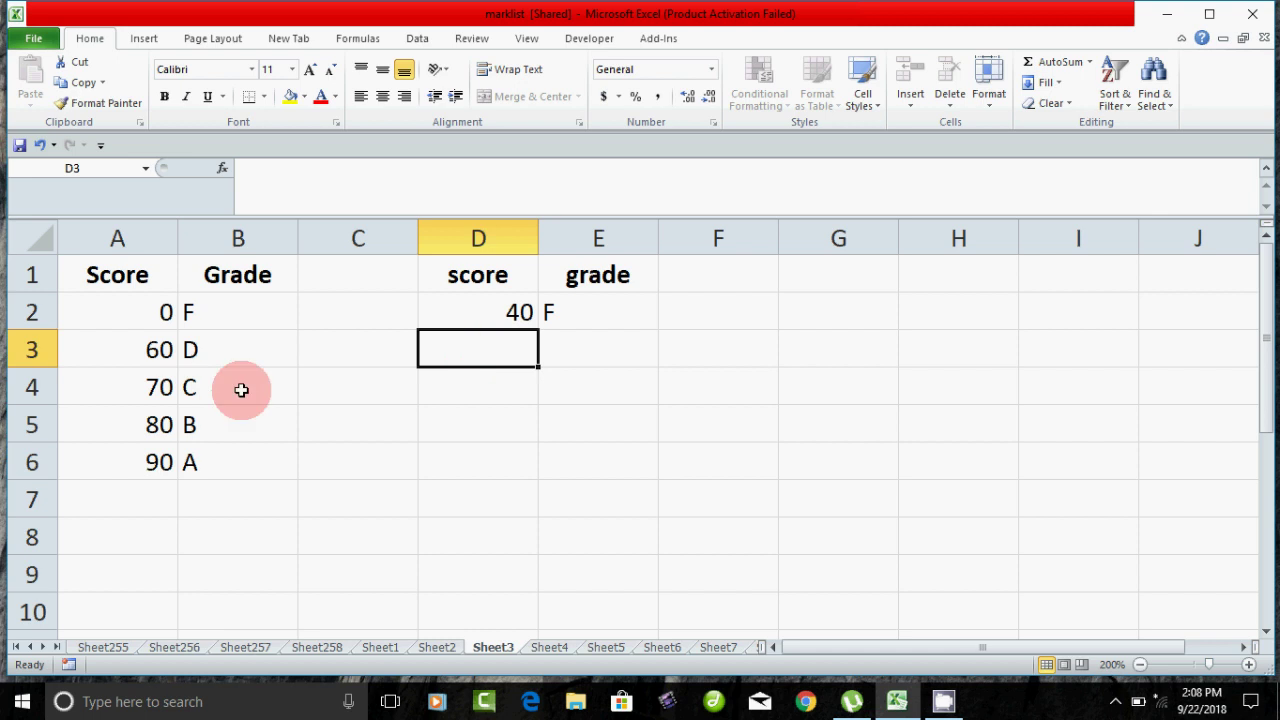
pyautogui.moveTo(160, 315); pyautogui.dragTo(158, 455)
pyautogui.click(371, 453)
pyautogui.click(482, 316)
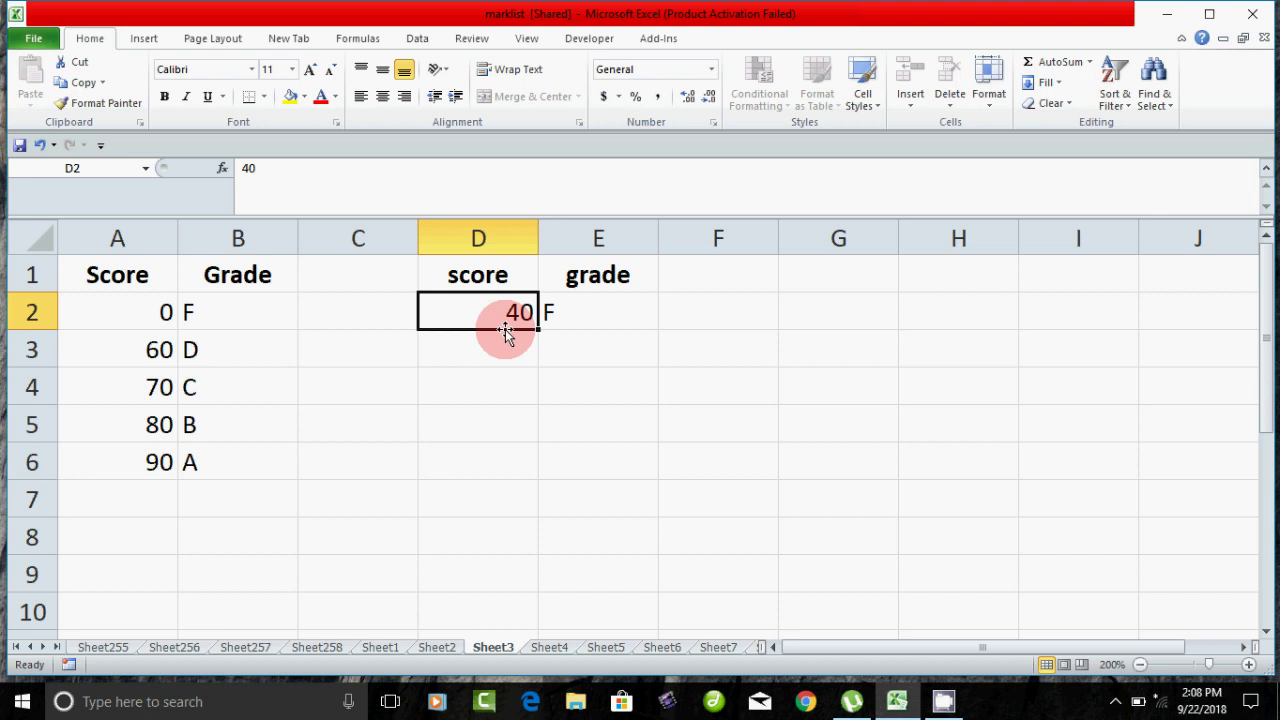
# Step: Clear the score in D2 and delete the grade formula from E2
pyautogui.moveTo(506, 383)
pyautogui.mouseDown()
pyautogui.moveTo(491, 345)
pyautogui.moveTo(543, 316)
pyautogui.mouseUp()
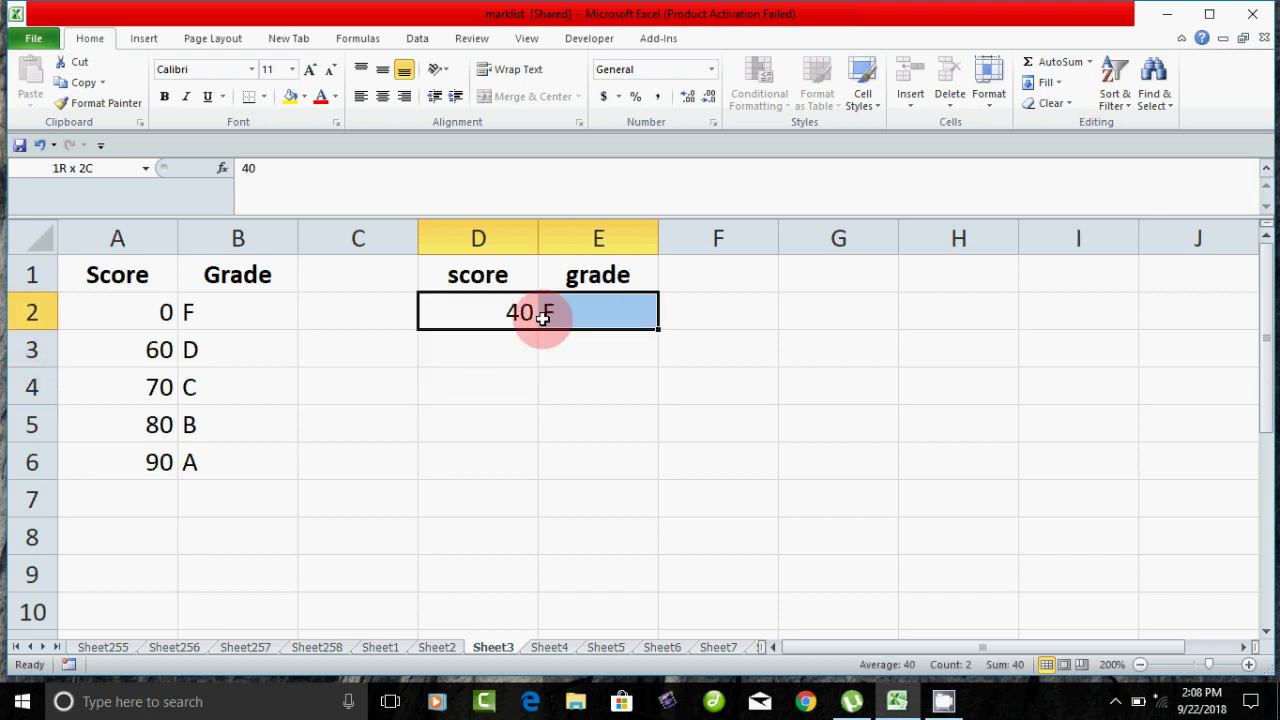
pyautogui.press('BackSpace')
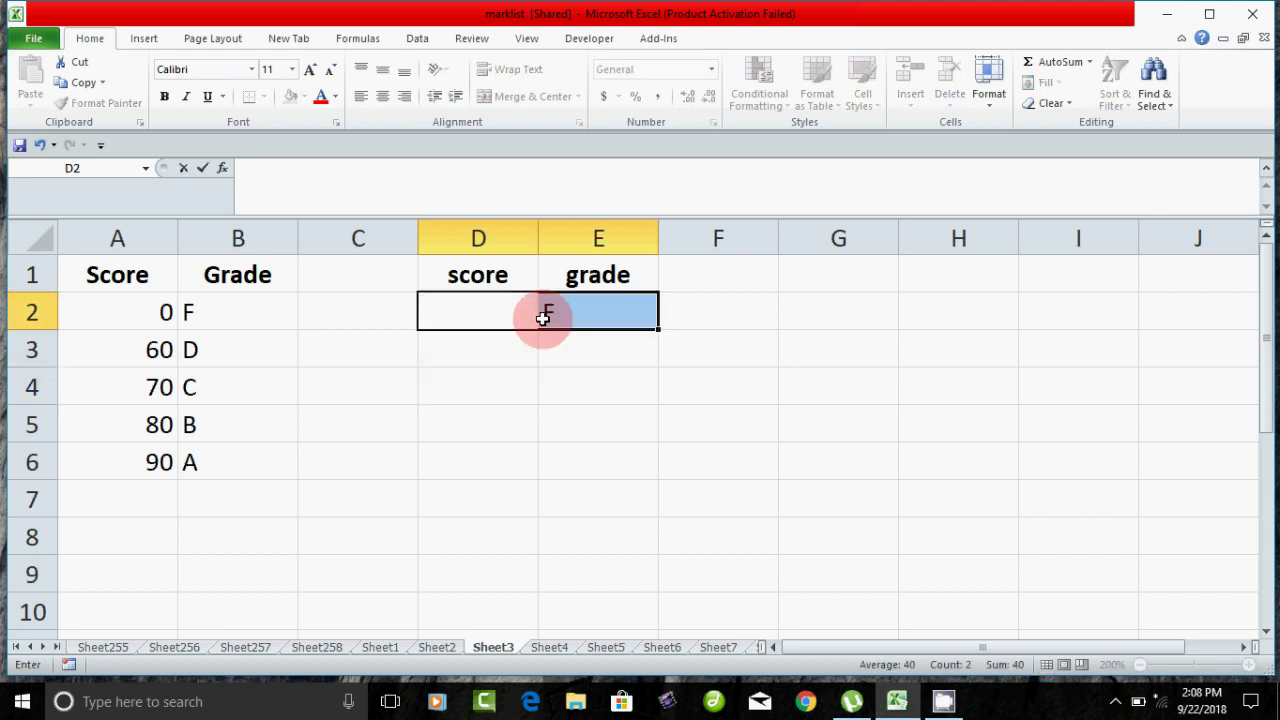
pyautogui.click(537, 415)
pyautogui.click(543, 317)
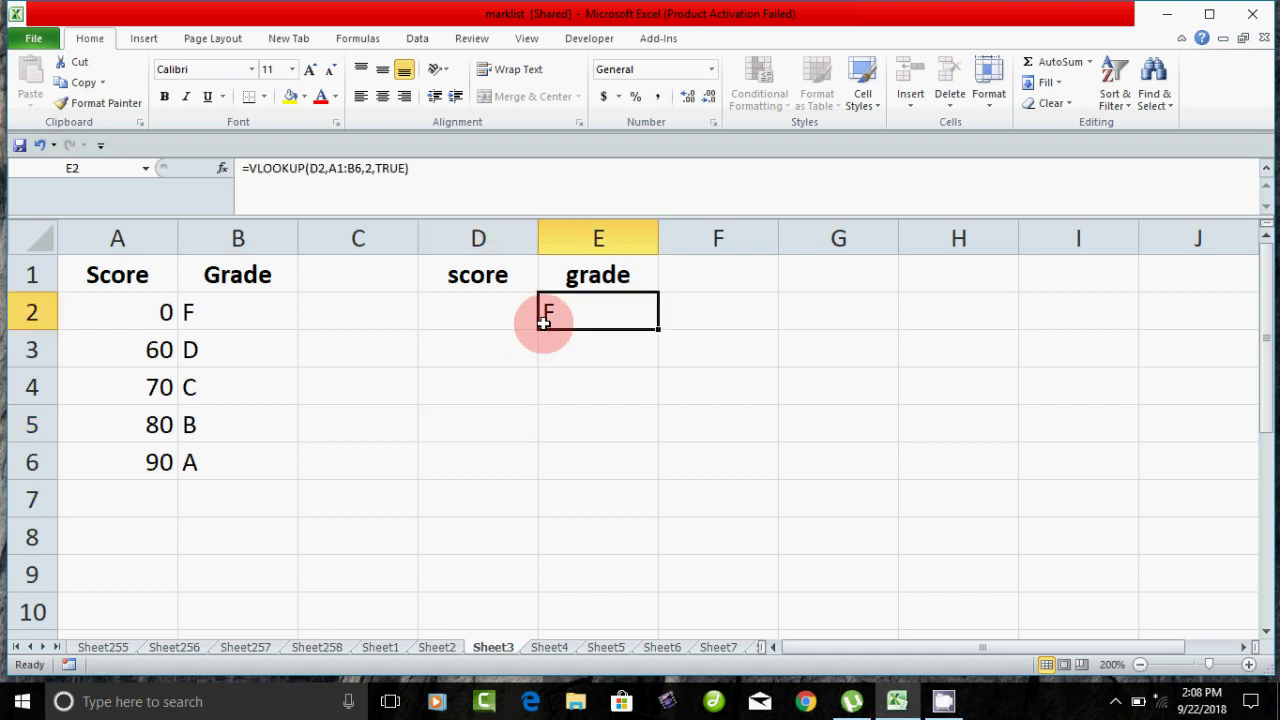
pyautogui.press('Delete')
pyautogui.click(433, 412)
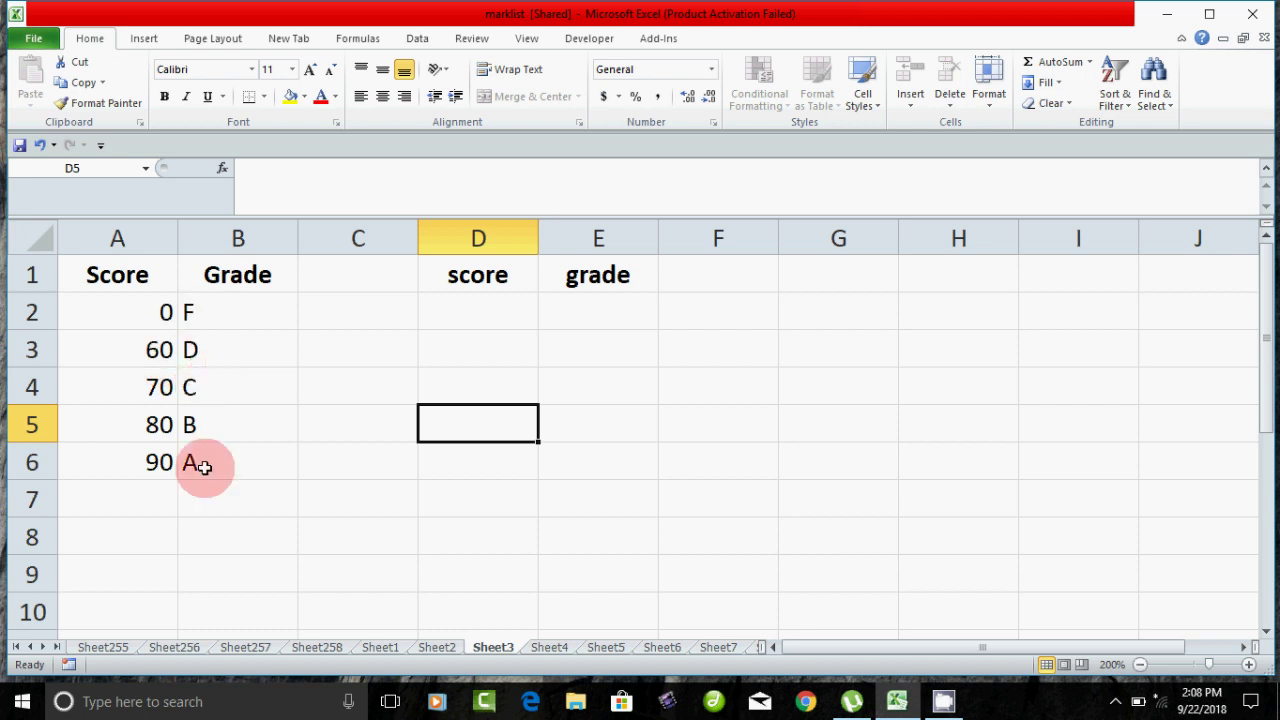
# Step: Enter the new score 98 in D2 and move to E2
pyautogui.click(443, 318)
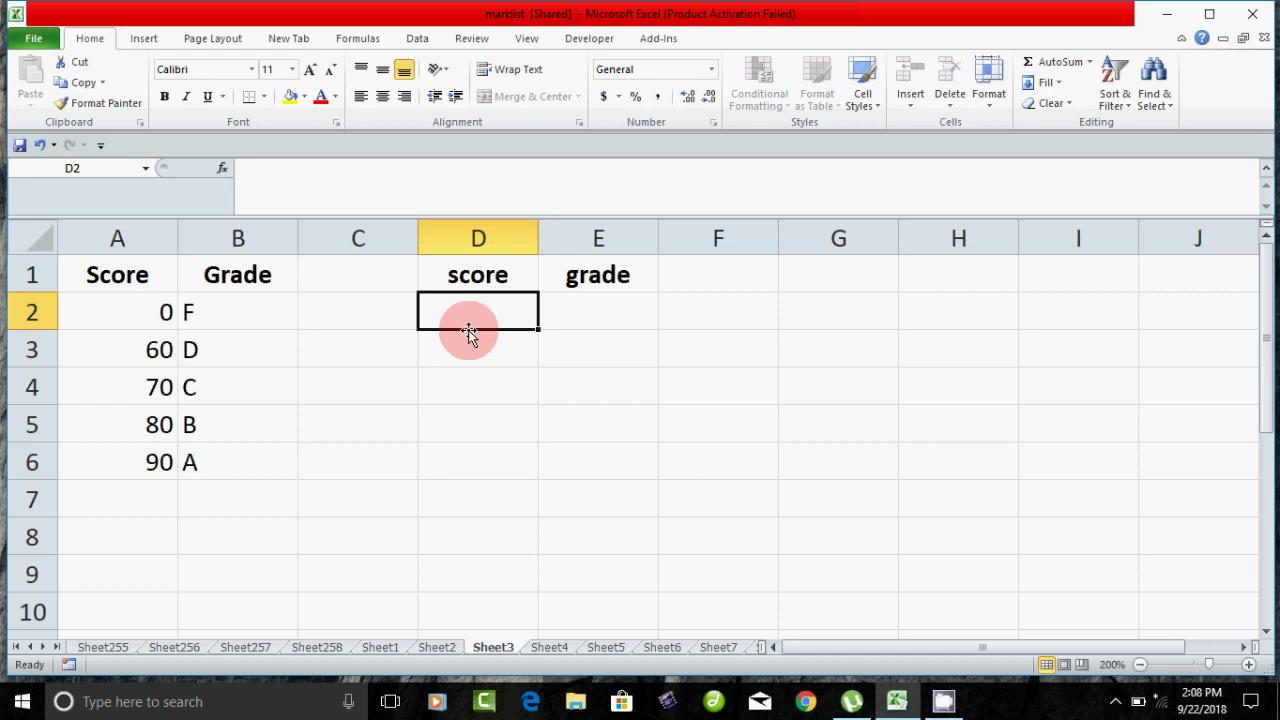
pyautogui.write('98')
pyautogui.press('Tab')
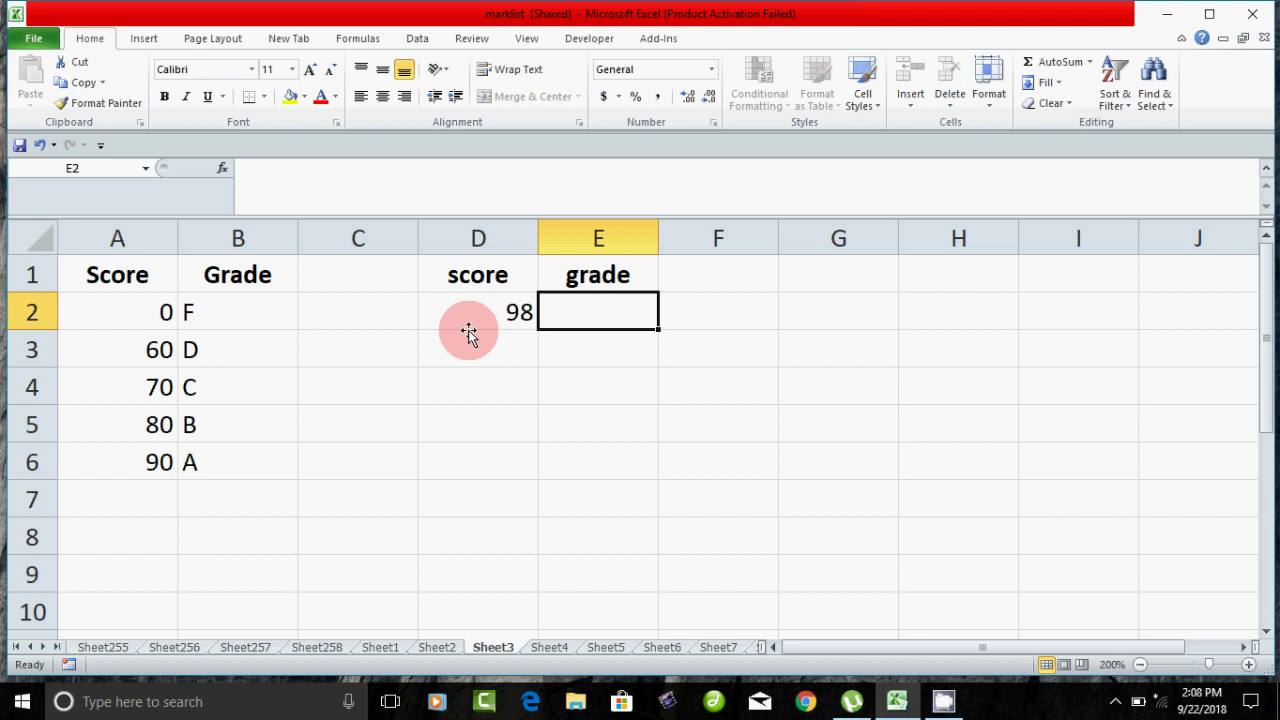
# Step: Retype =VLOOKUP(D2,A1:B6,2,TRUE) in E2, fixing the function-name typo, and commit it
pyautogui.write('=vloo')
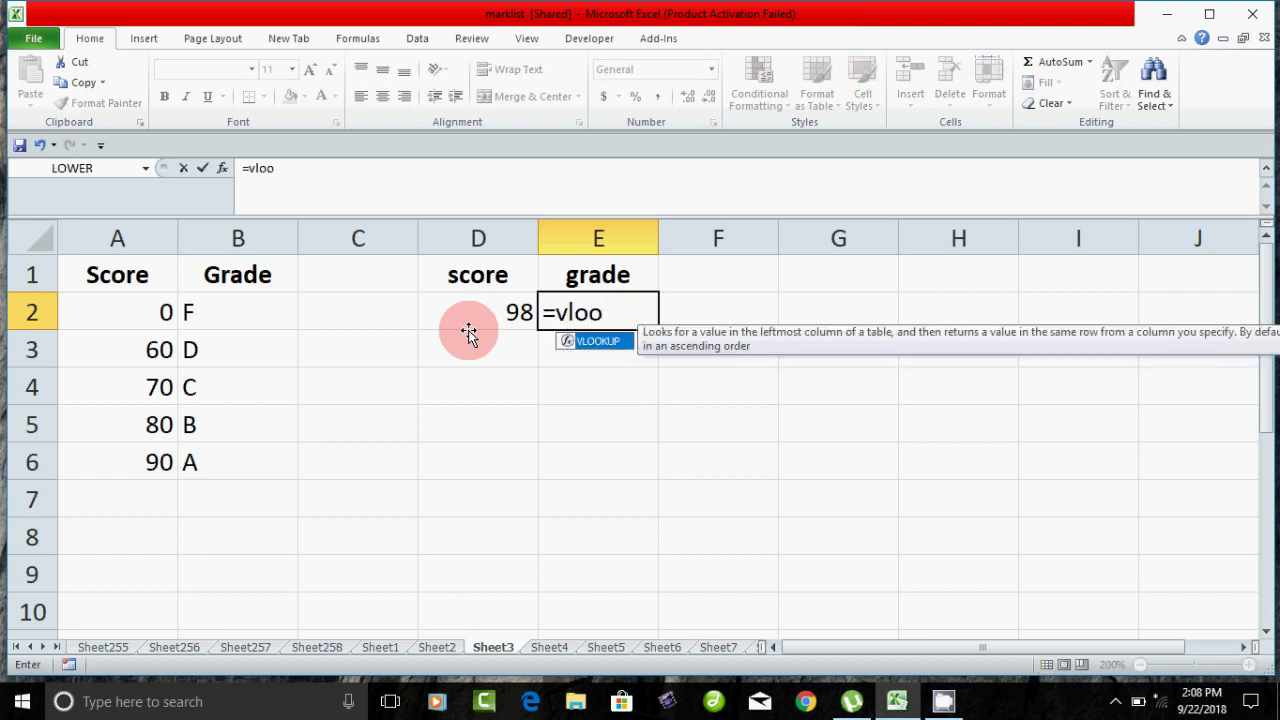
pyautogui.write('u')
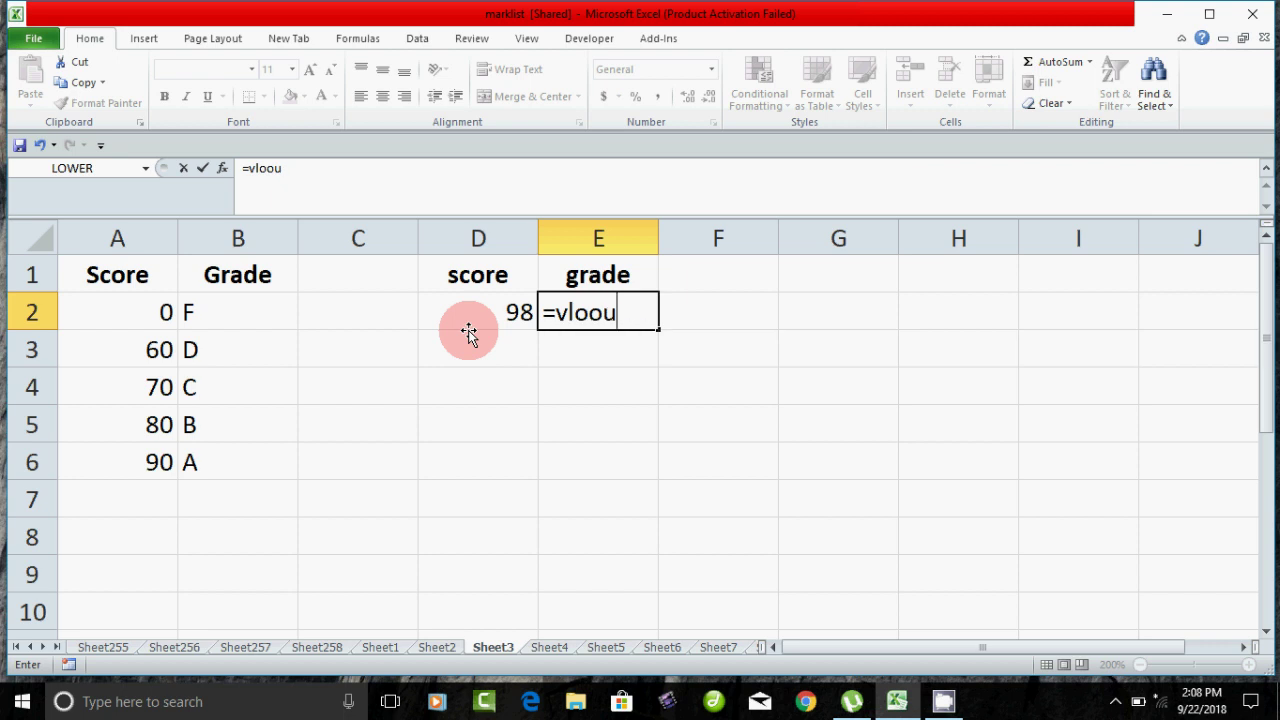
pyautogui.press('BackSpace')
pyautogui.write('kup')
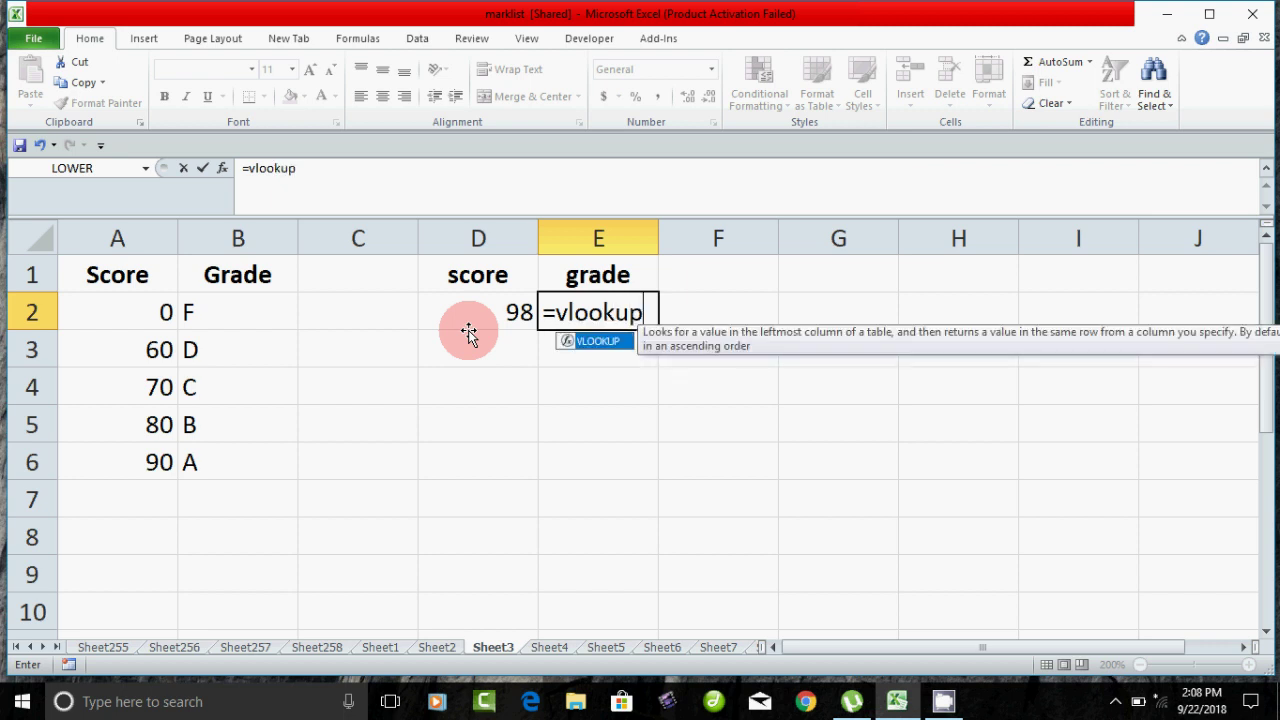
pyautogui.write('(')
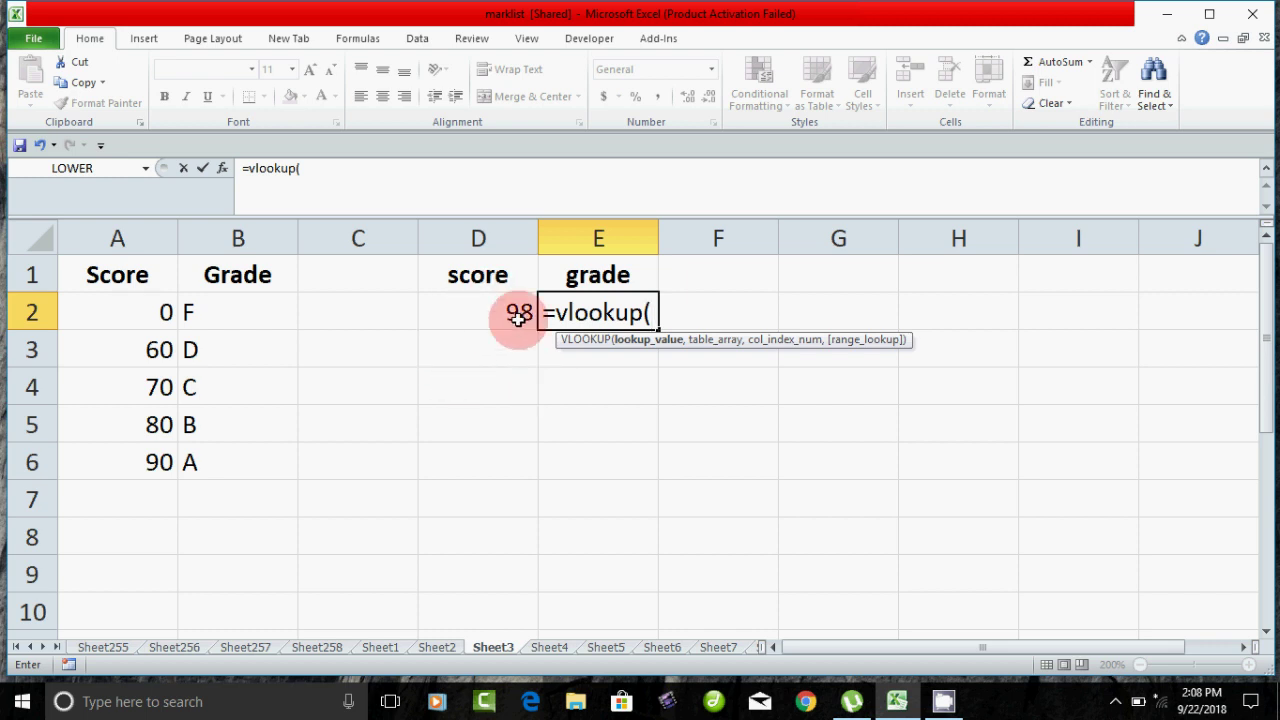
pyautogui.click(508, 316)
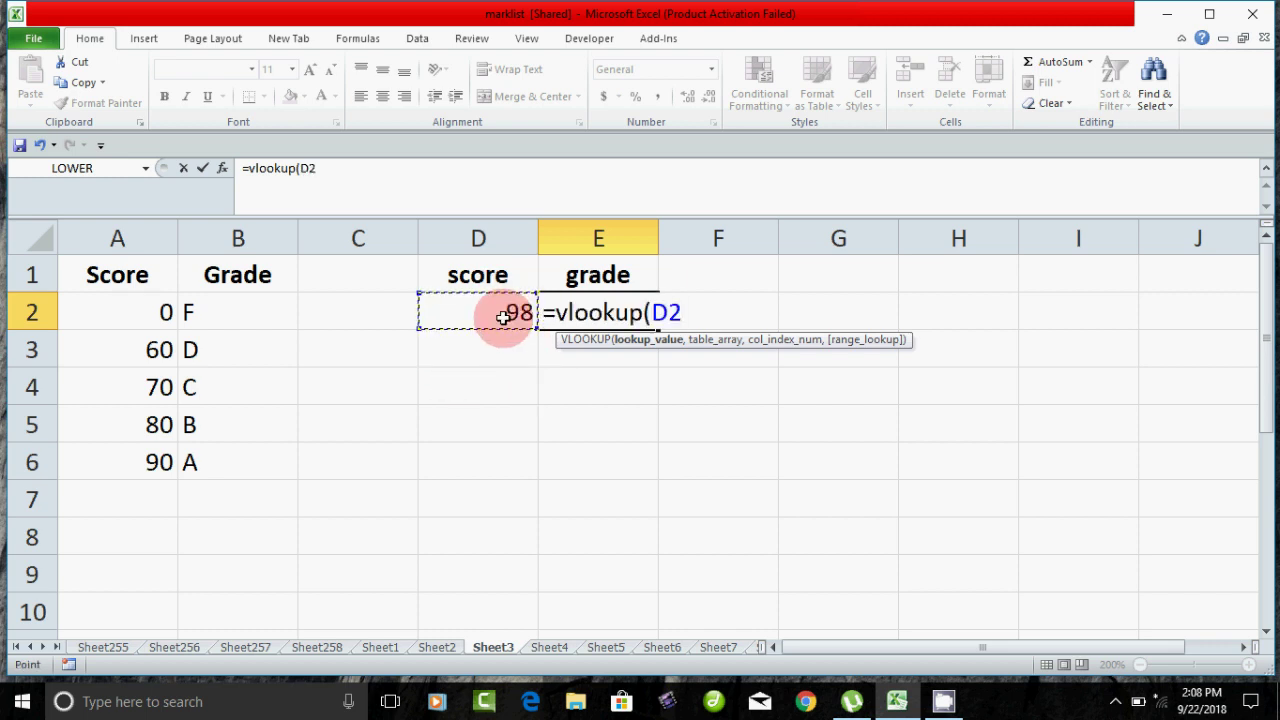
pyautogui.write(',')
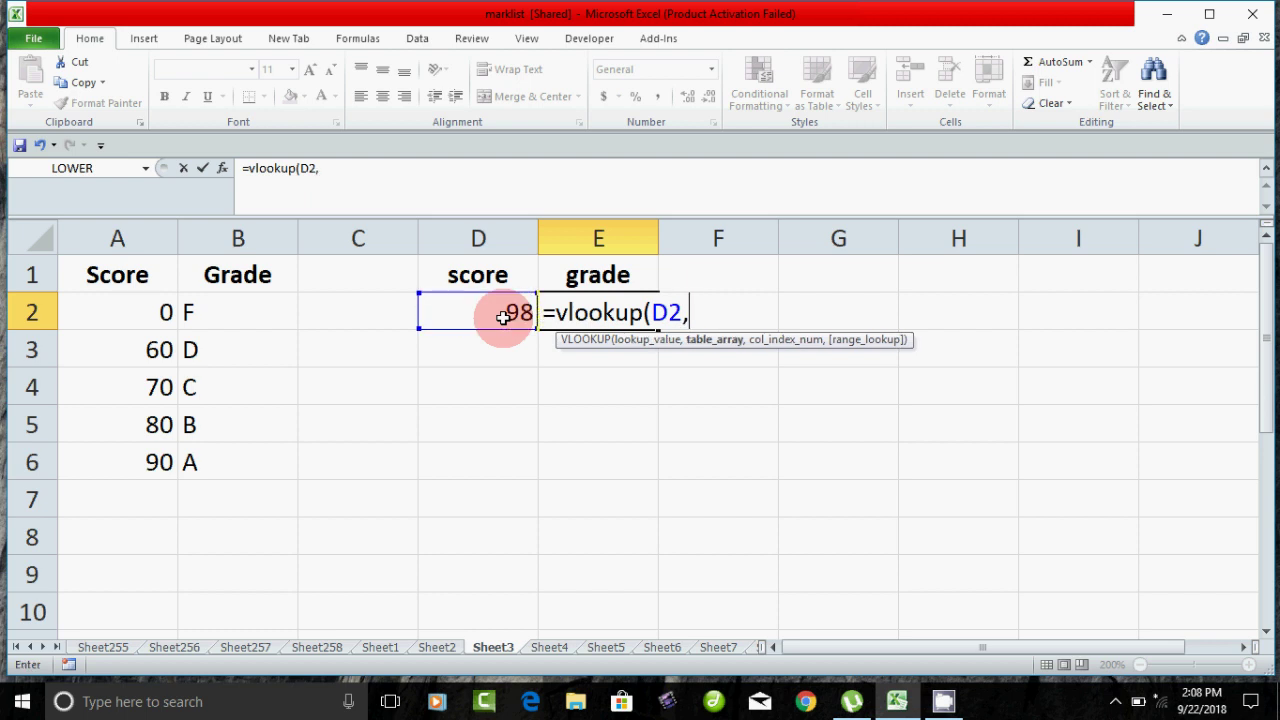
pyautogui.moveTo(103, 270)
pyautogui.mouseDown()
pyautogui.moveTo(103, 315)
pyautogui.moveTo(205, 460)
pyautogui.mouseUp()
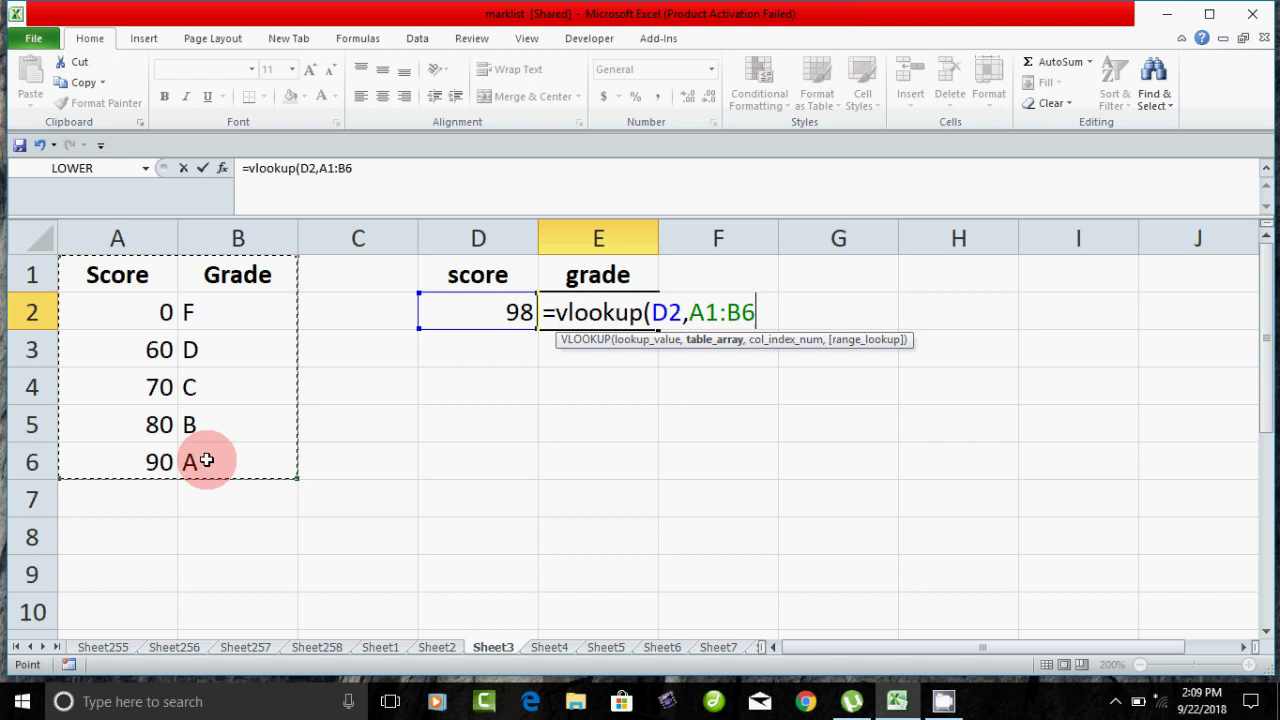
pyautogui.write(',')
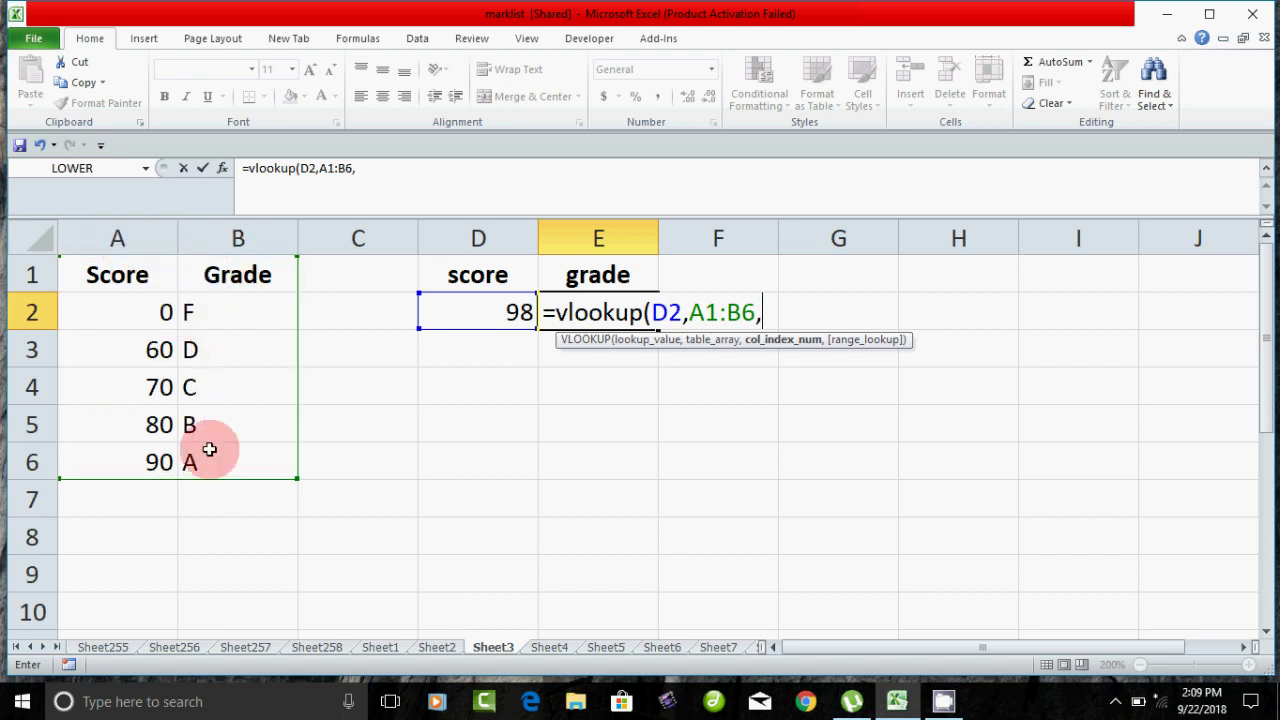
pyautogui.write('2')
pyautogui.write(',')
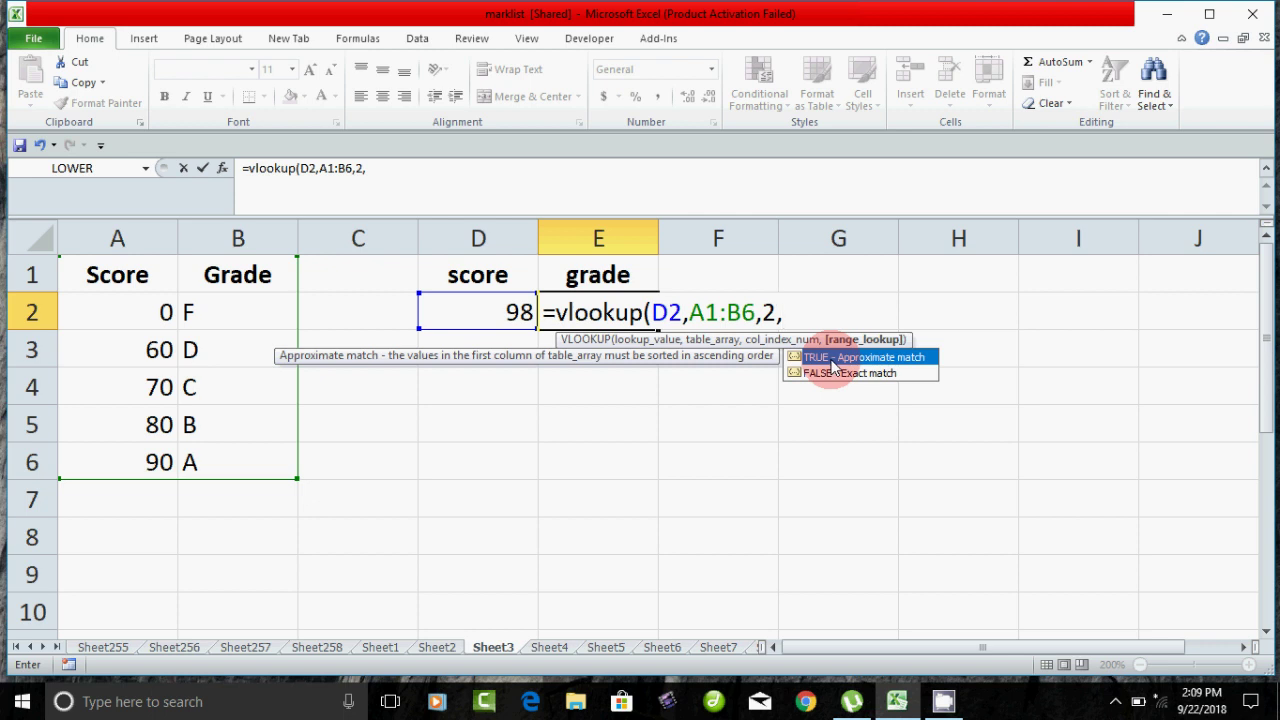
pyautogui.doubleClick(831, 360)
pyautogui.write(')')
pyautogui.press('Return')
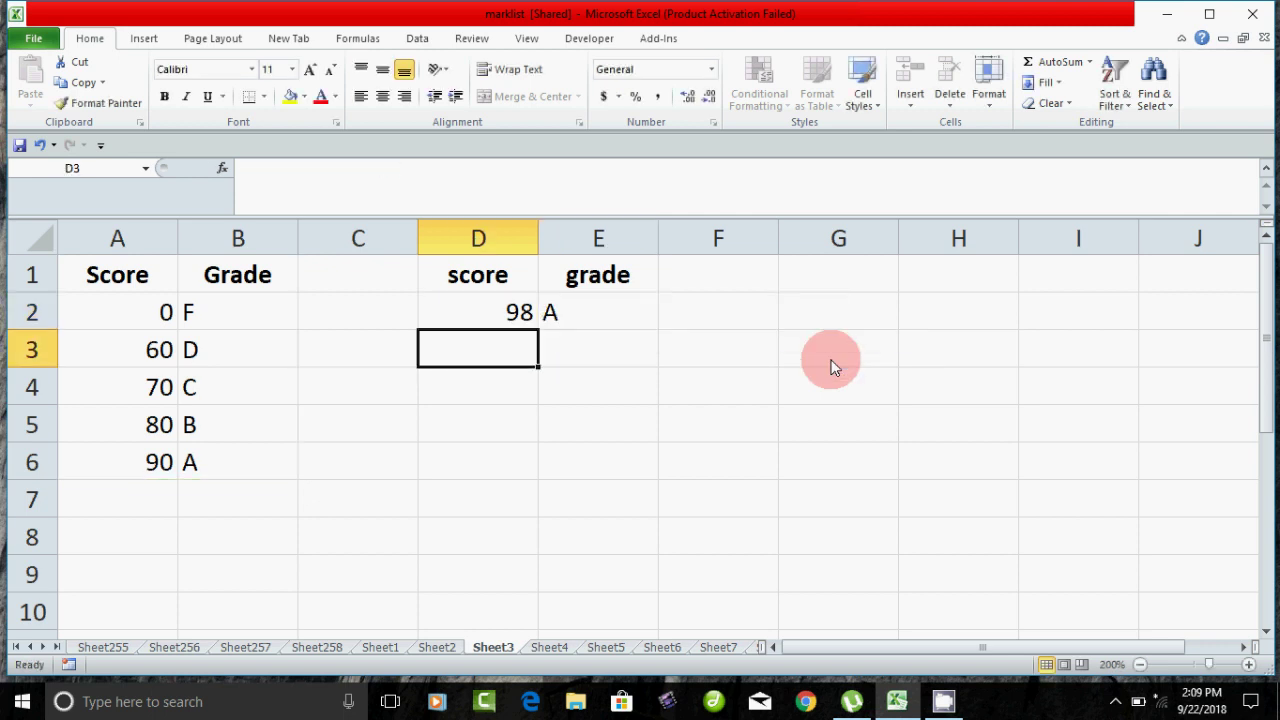
# Step: Enter score 34 in D2, then 70, watching E2's grade update to C
pyautogui.click(588, 319)
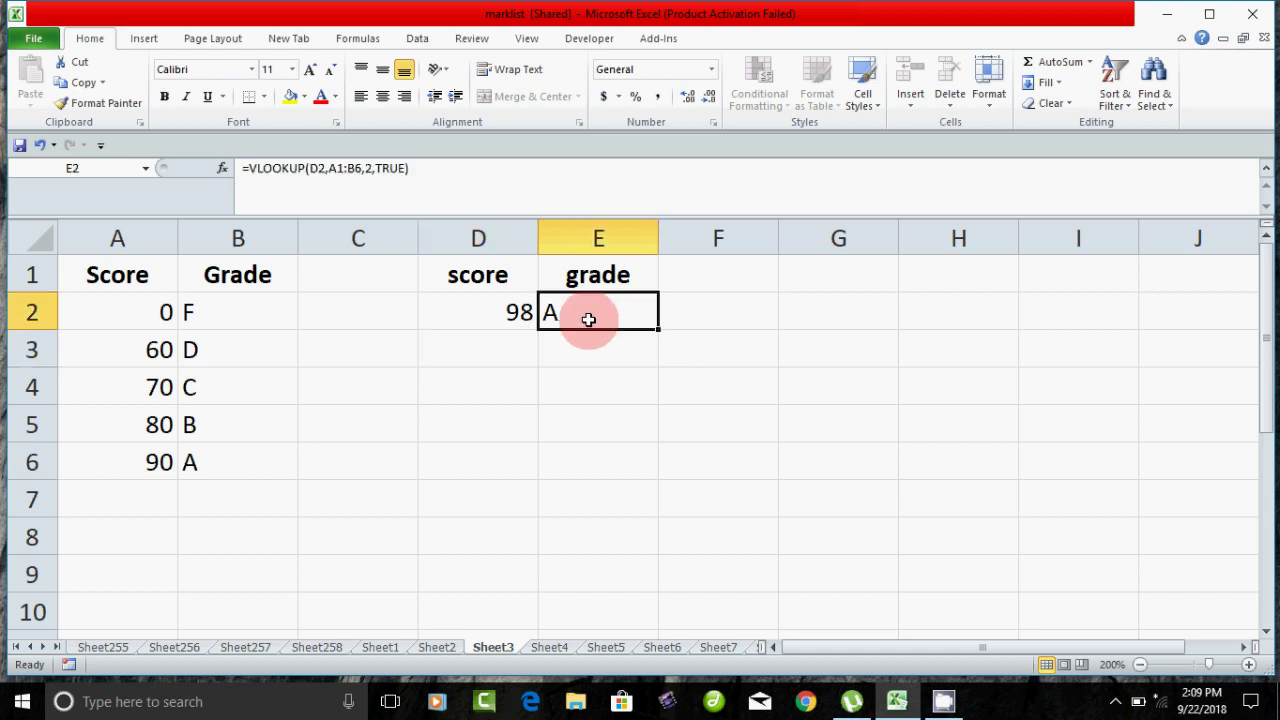
pyautogui.click(480, 320)
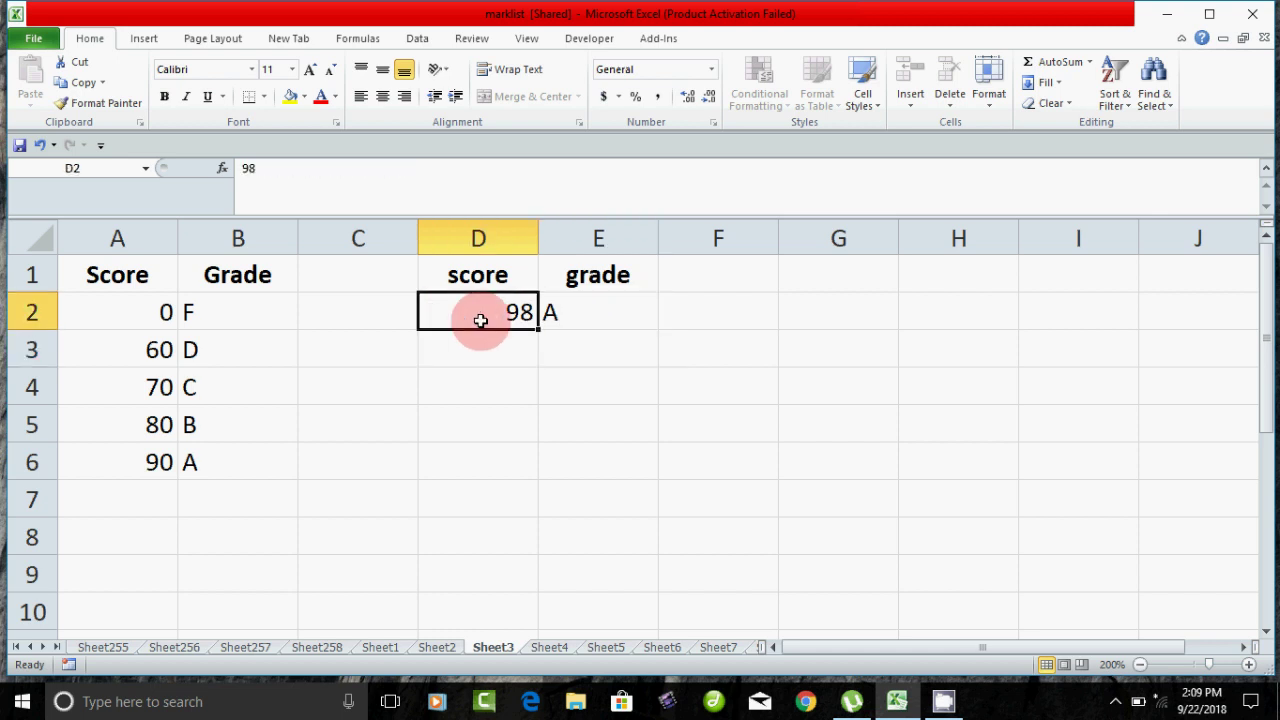
pyautogui.write('34')
pyautogui.press('Return')
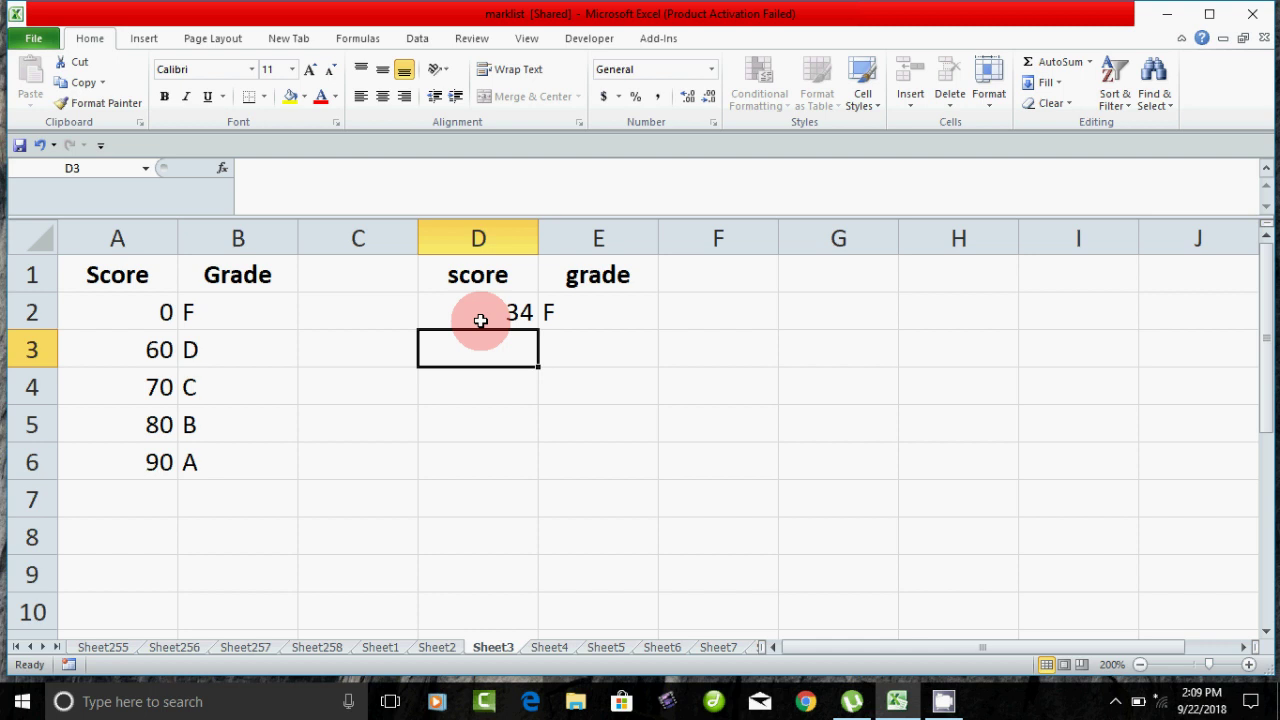
pyautogui.click(497, 311)
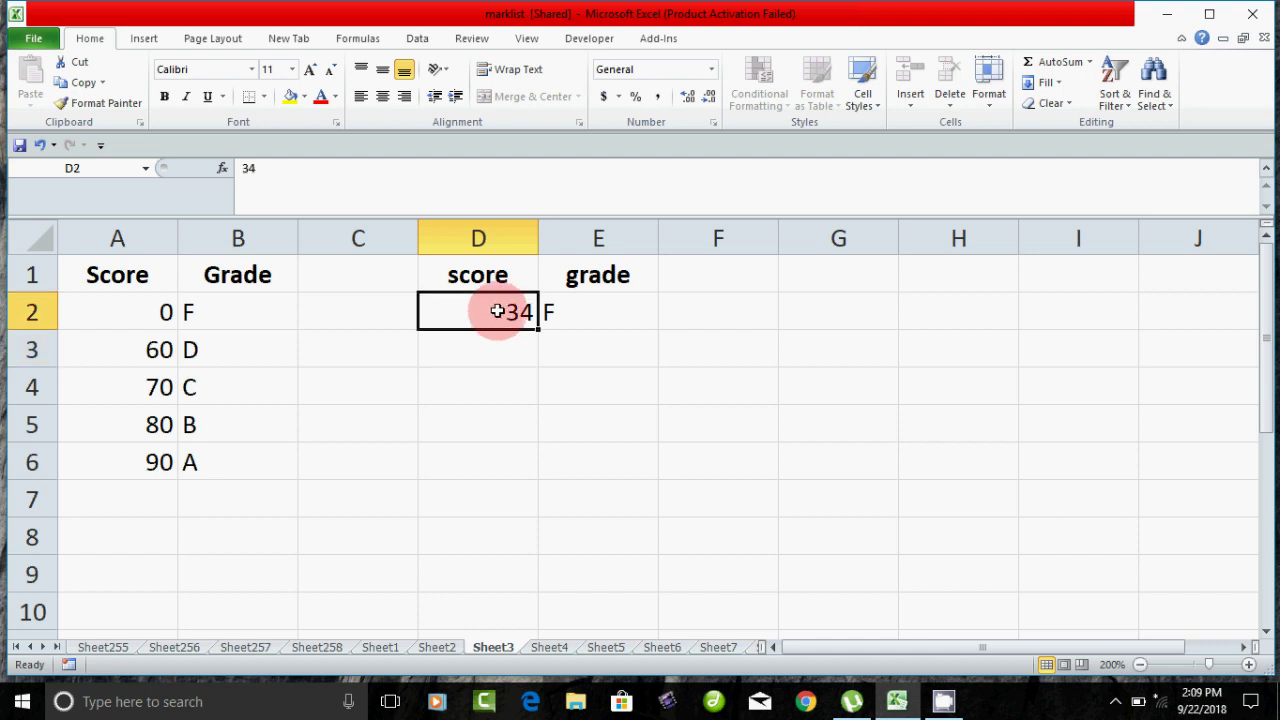
pyautogui.write('70')
pyautogui.press('Return')
pyautogui.click(491, 441)
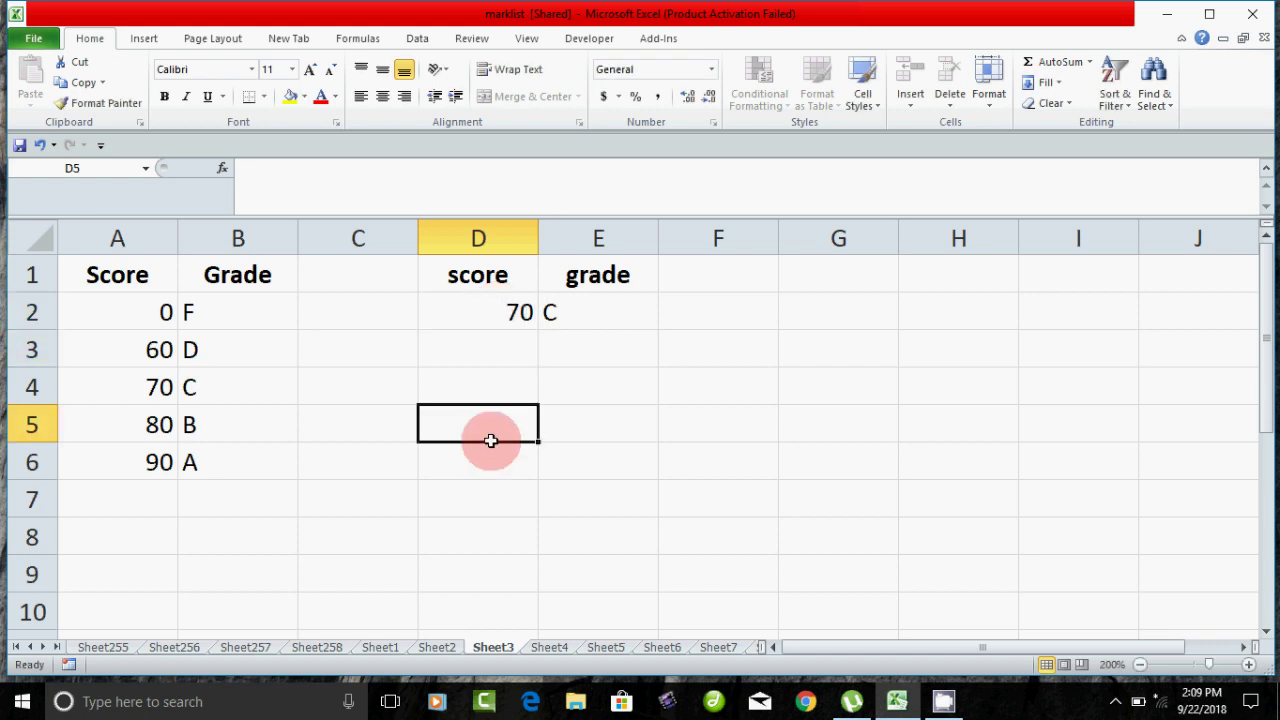